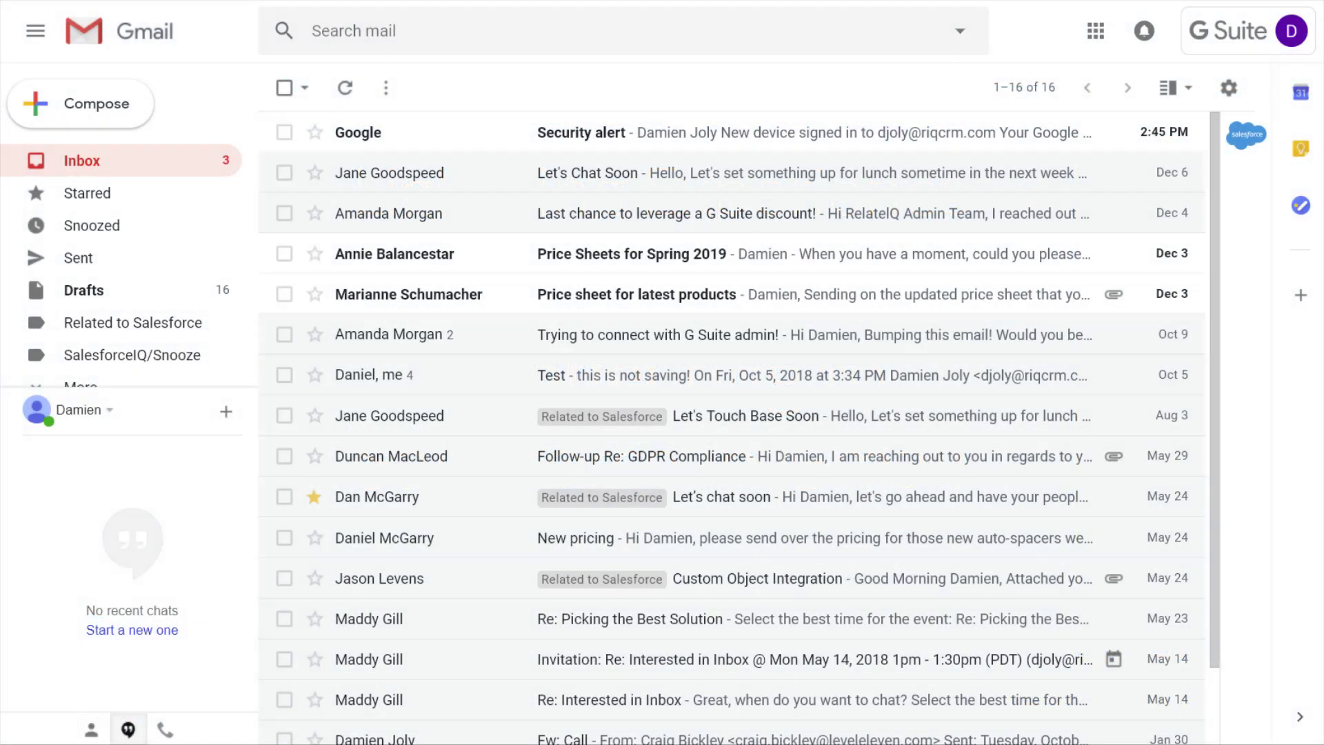
Step: Open the Let's Chat Soon email and start a new task with subject 'Create pricing matr'
left_click(800, 182)
left_click(668, 312)
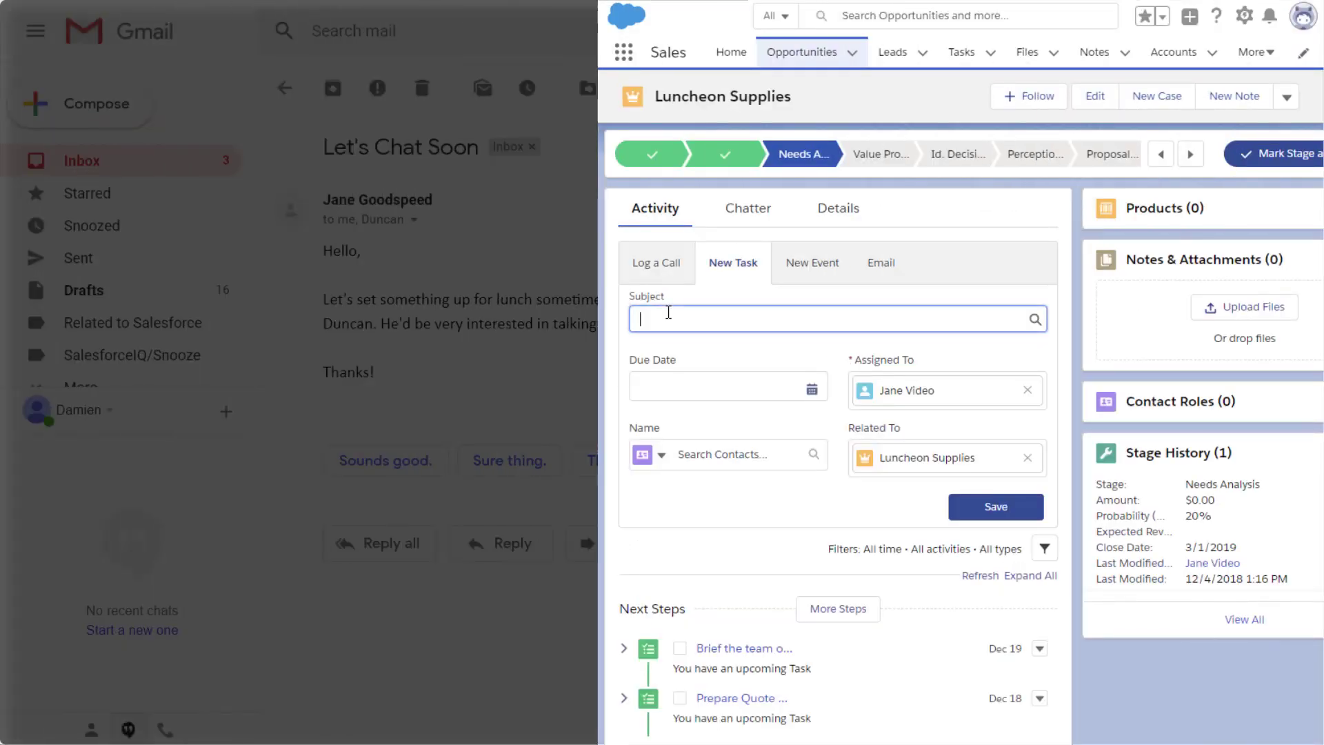
type("Create pricing matr")
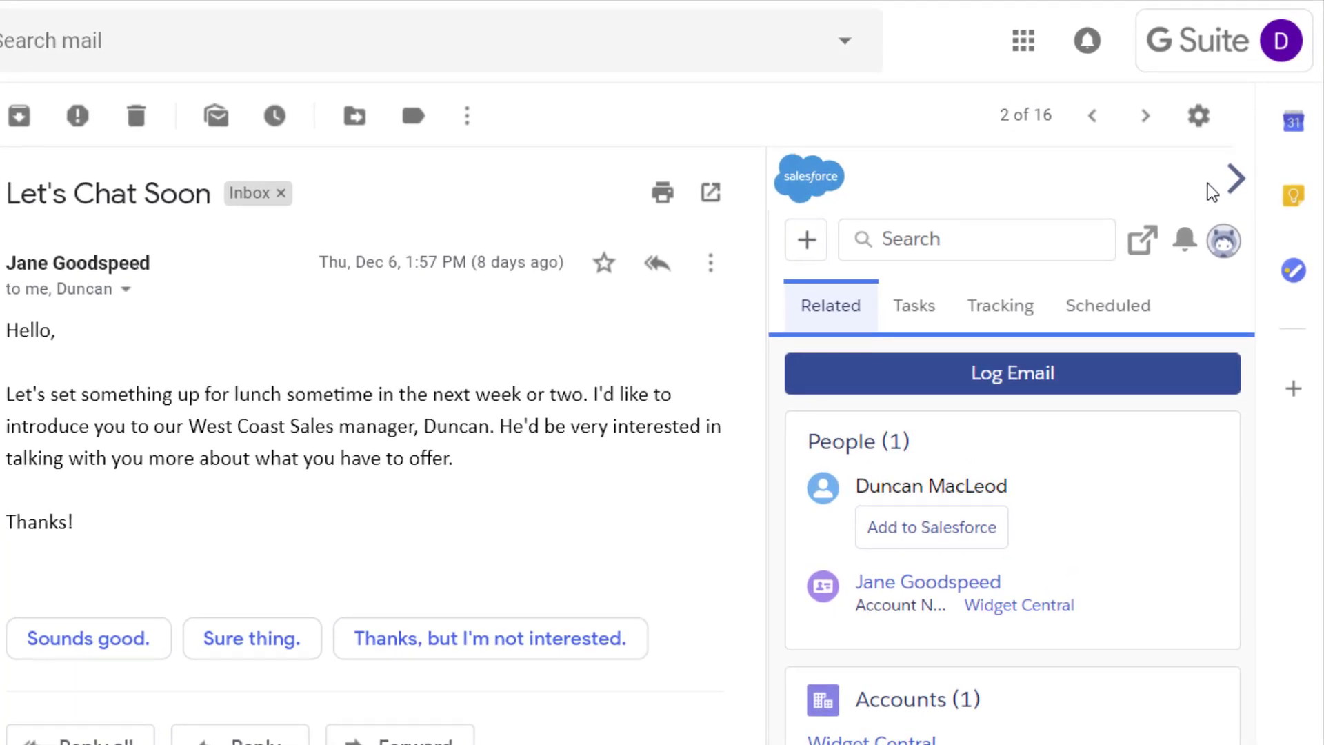
Step: Find the widget order email task under My Tasks and save its status as In Progress
left_click(914, 305)
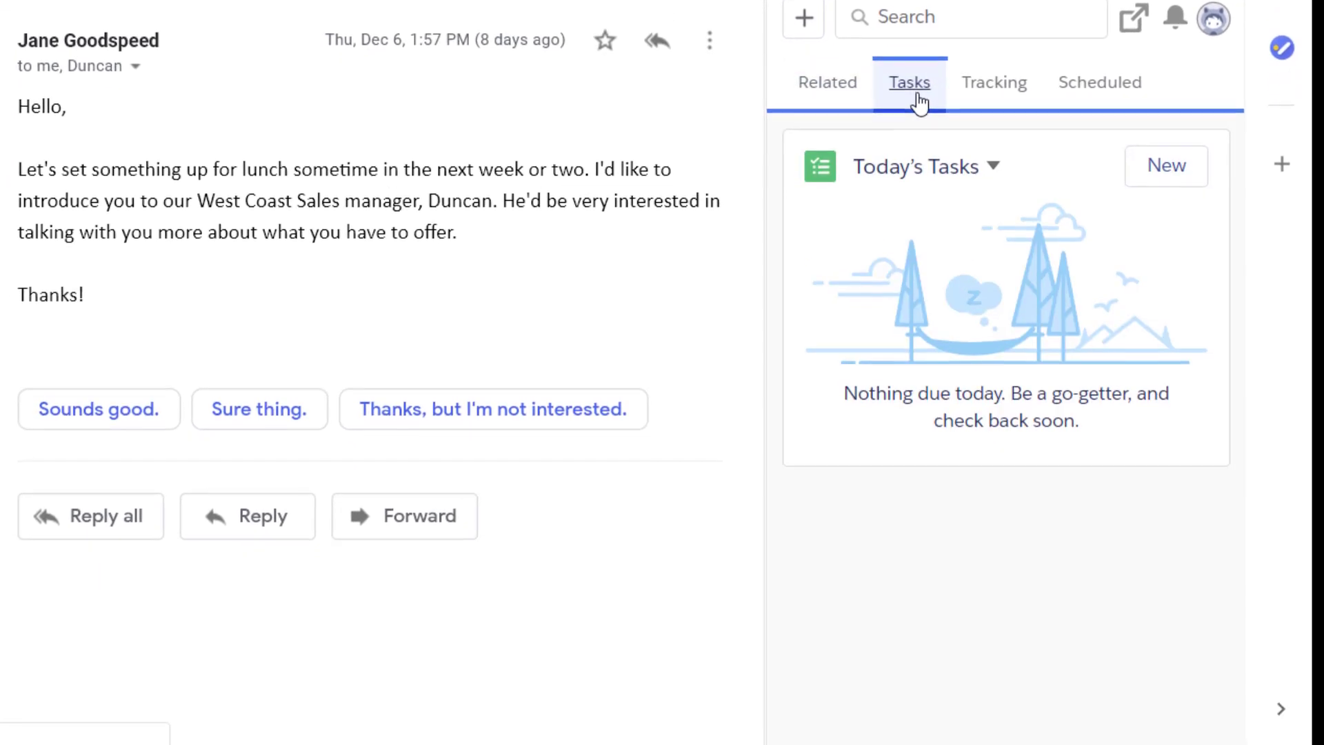
left_click(992, 169)
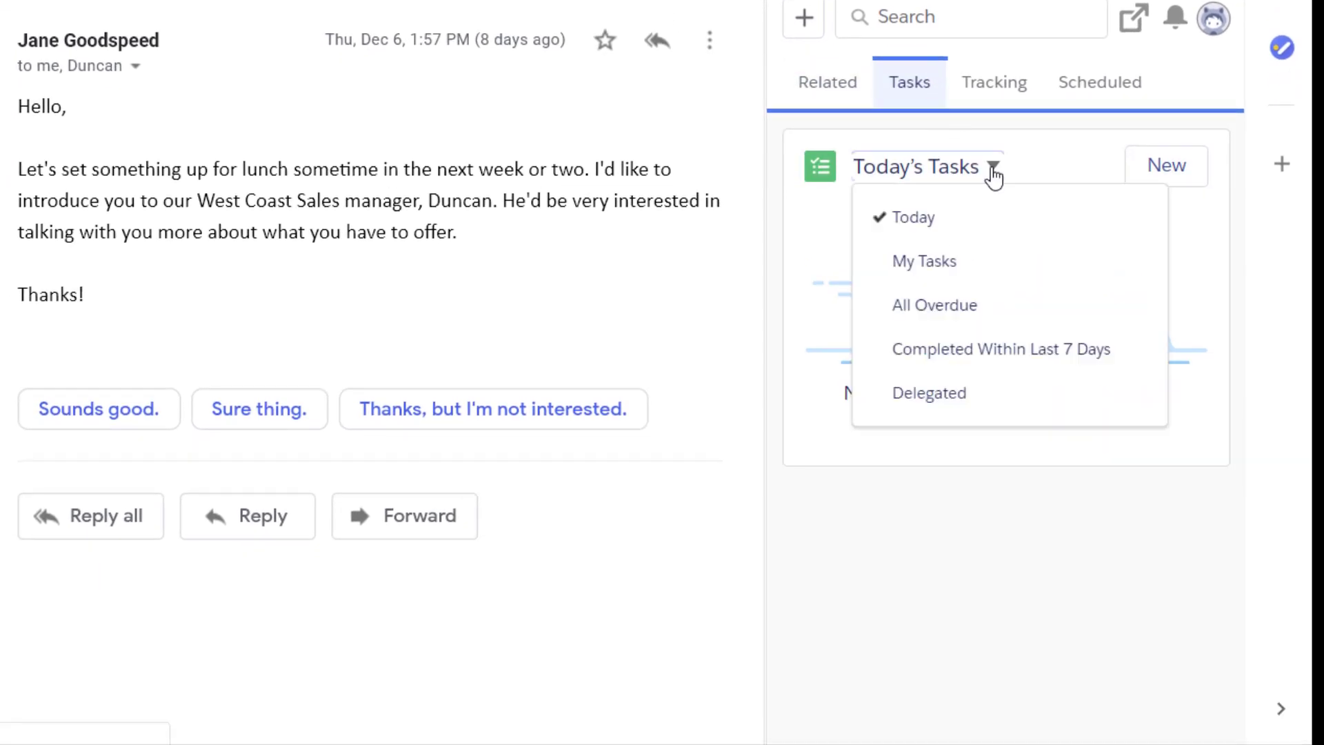
left_click(956, 269)
left_click(1005, 242)
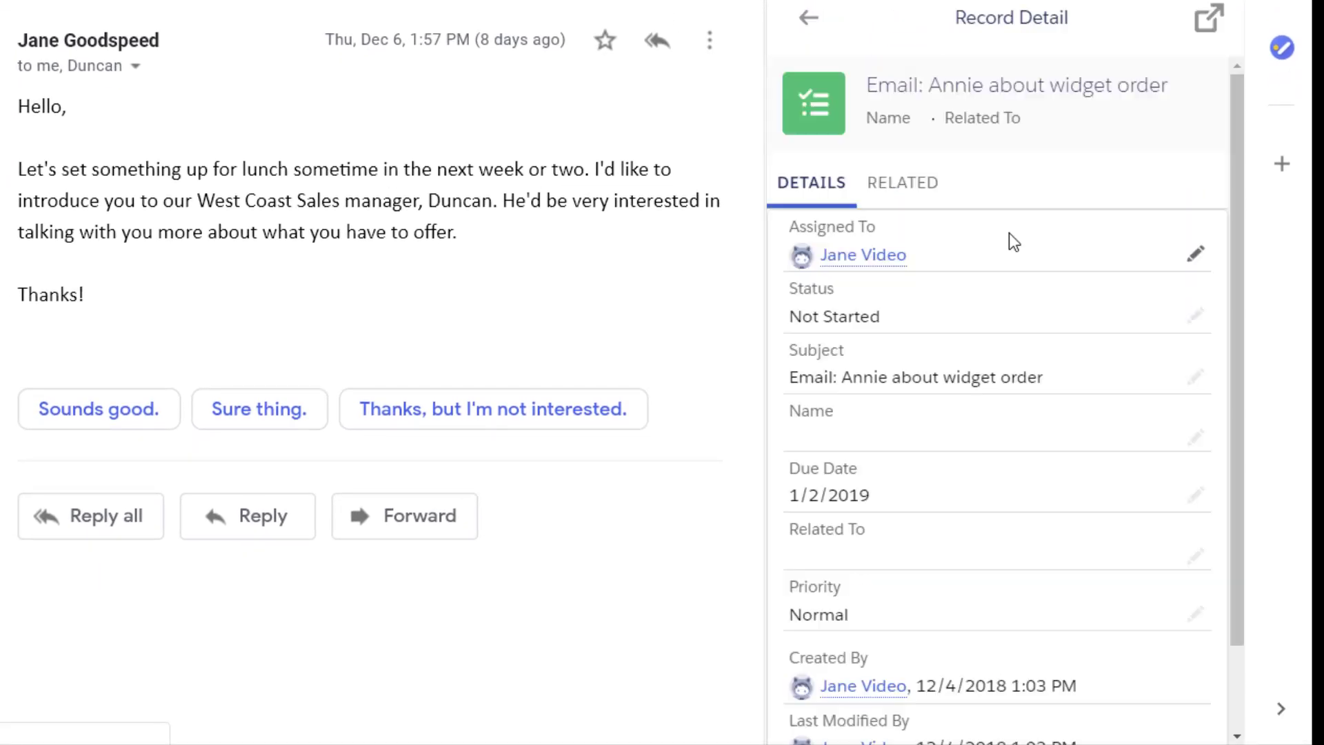
left_click(1196, 315)
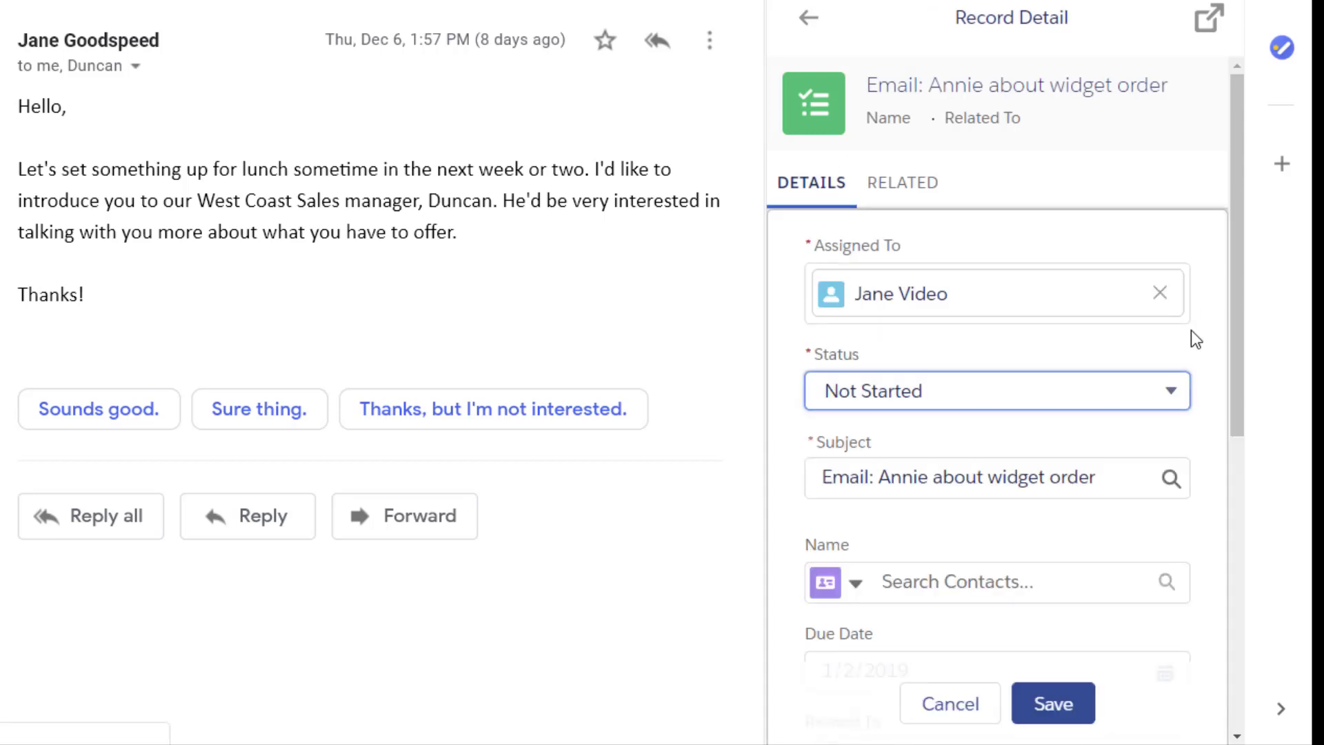
left_click(1171, 393)
left_click(933, 541)
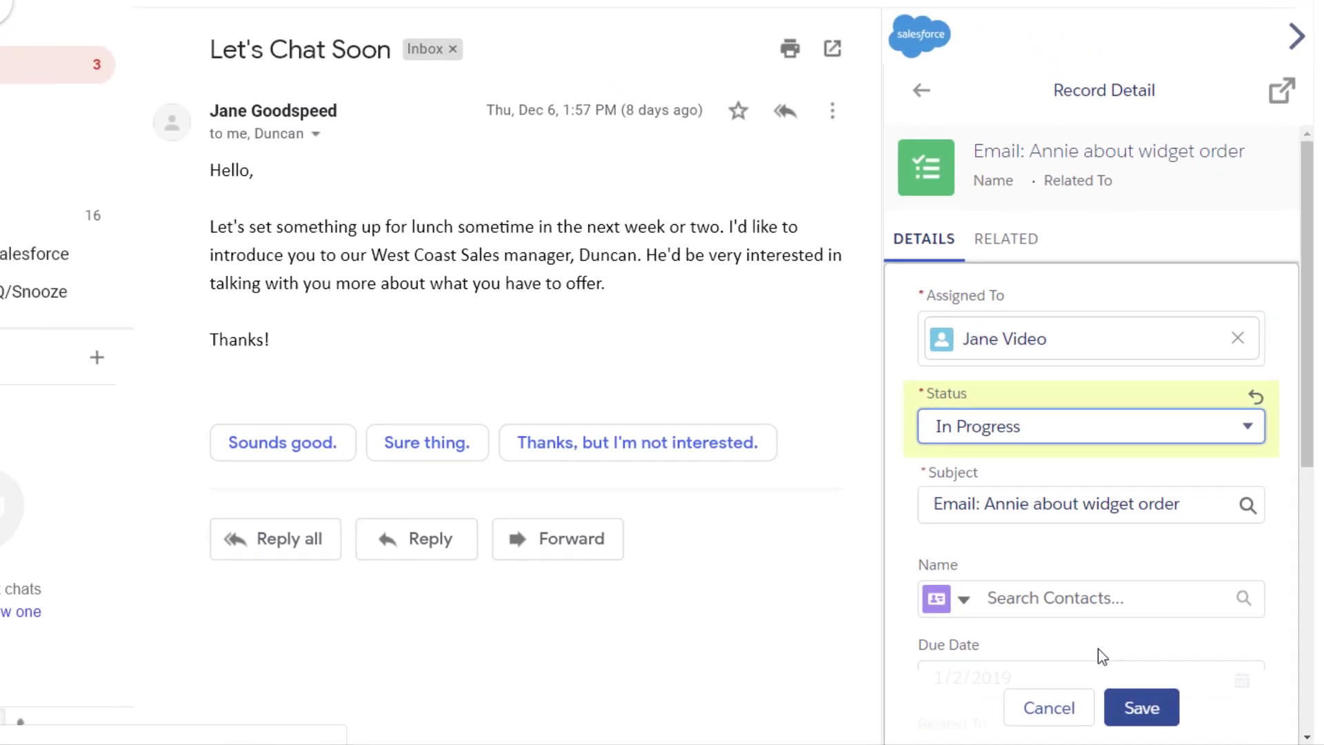
left_click(1143, 707)
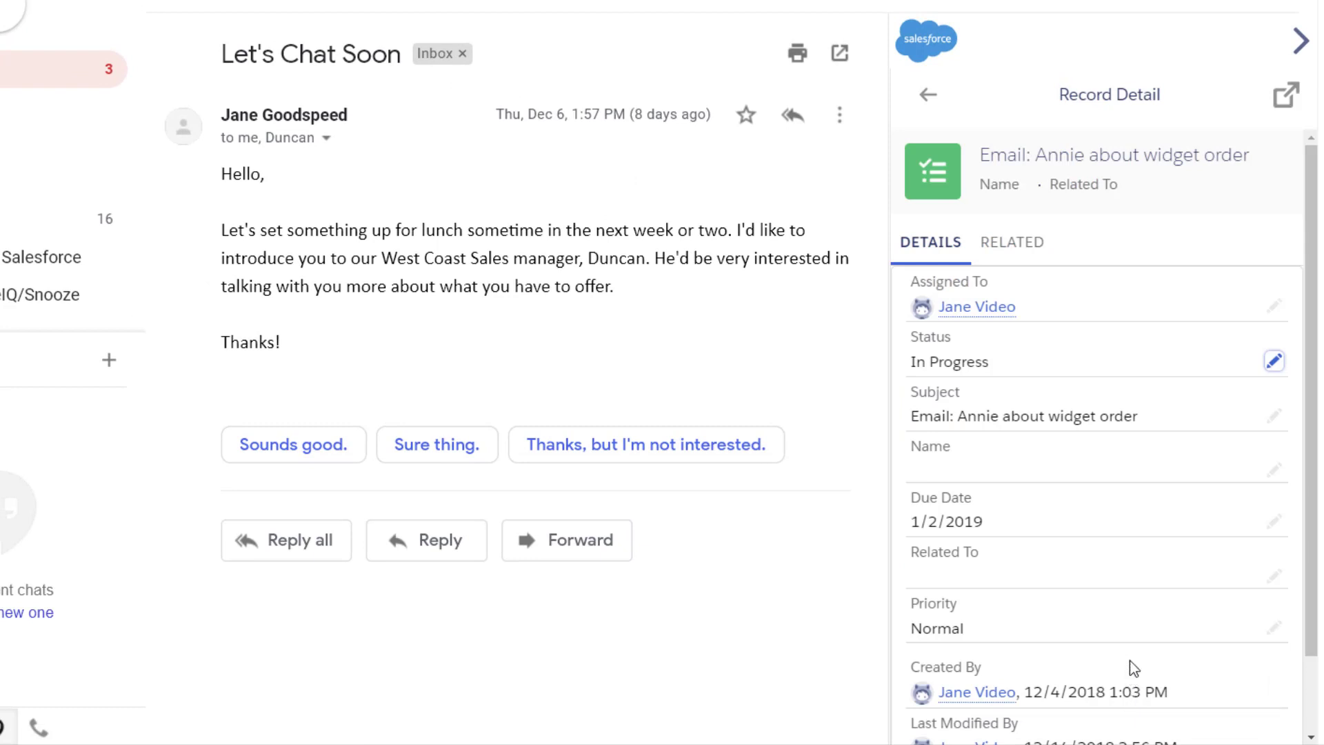
left_click(927, 93)
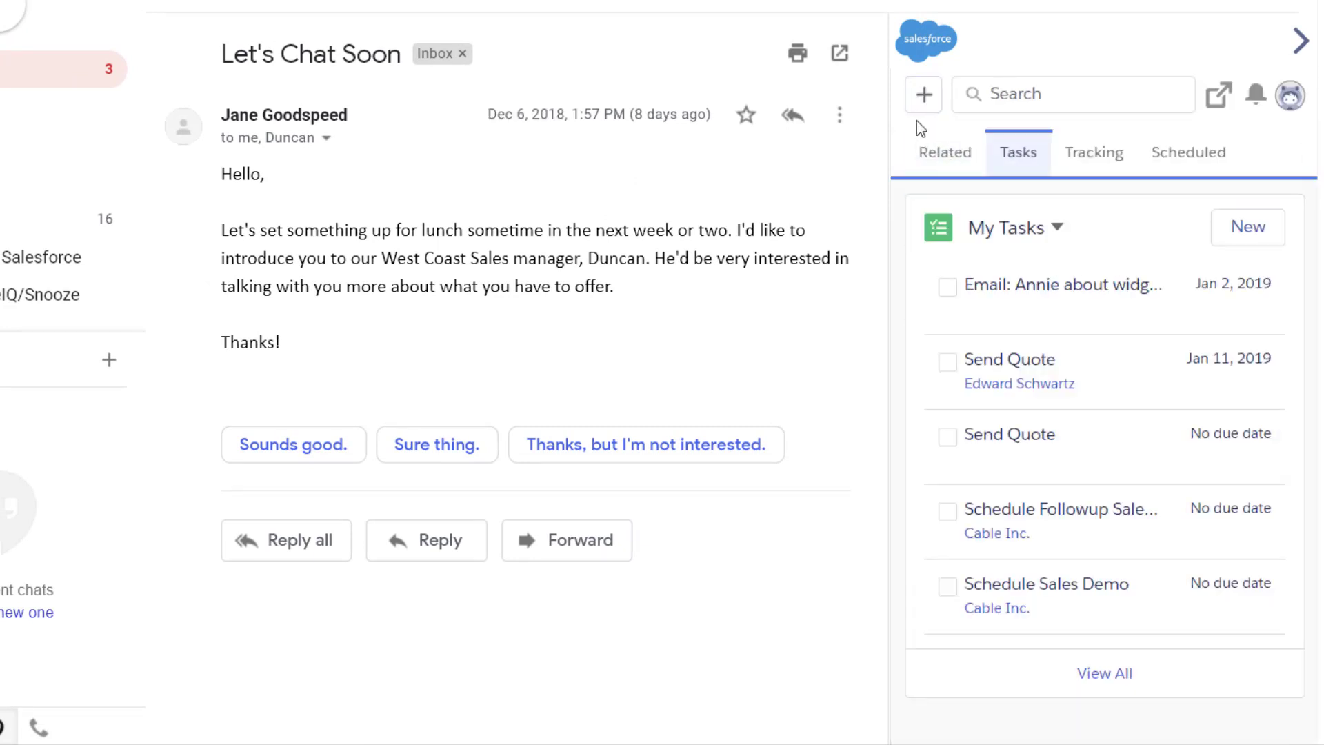
Step: Enter the sender's mobile phone number on their contact record and save it
left_click(944, 162)
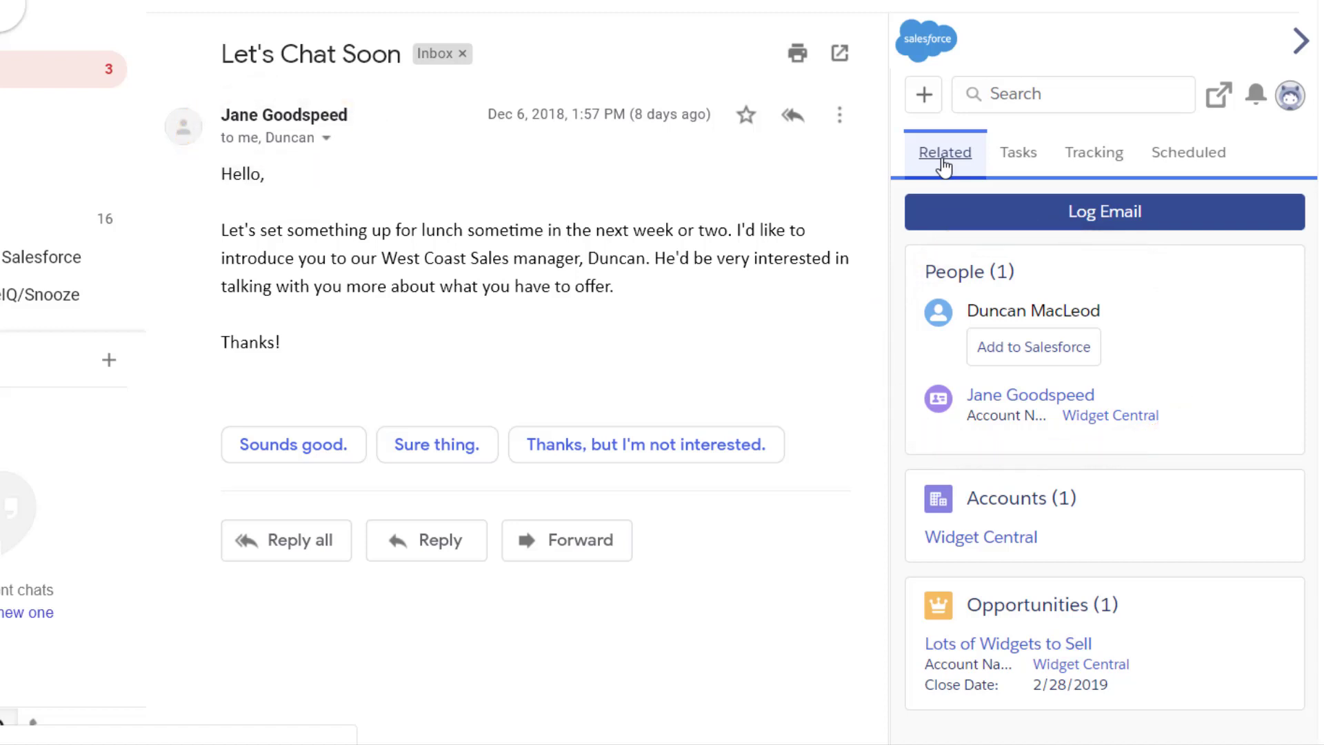
left_click(1013, 406)
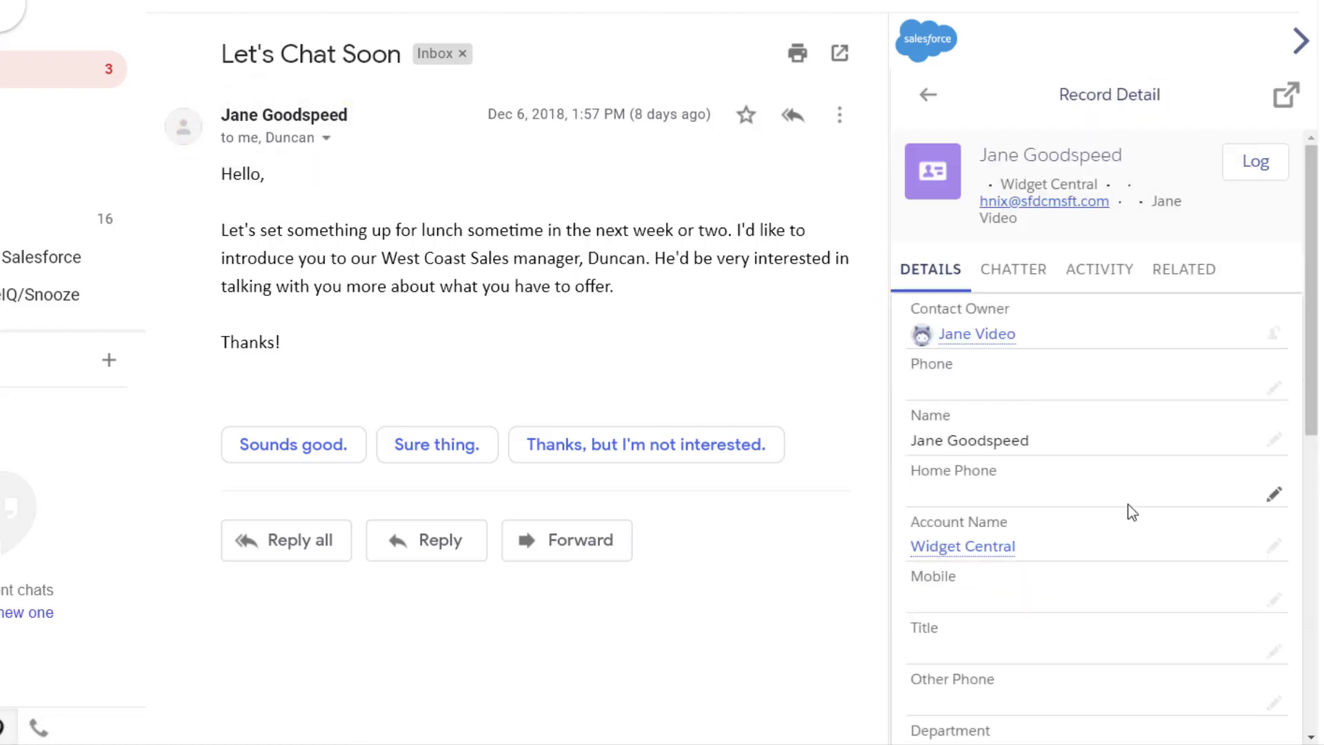
left_click(1271, 600)
type("555-555-1234")
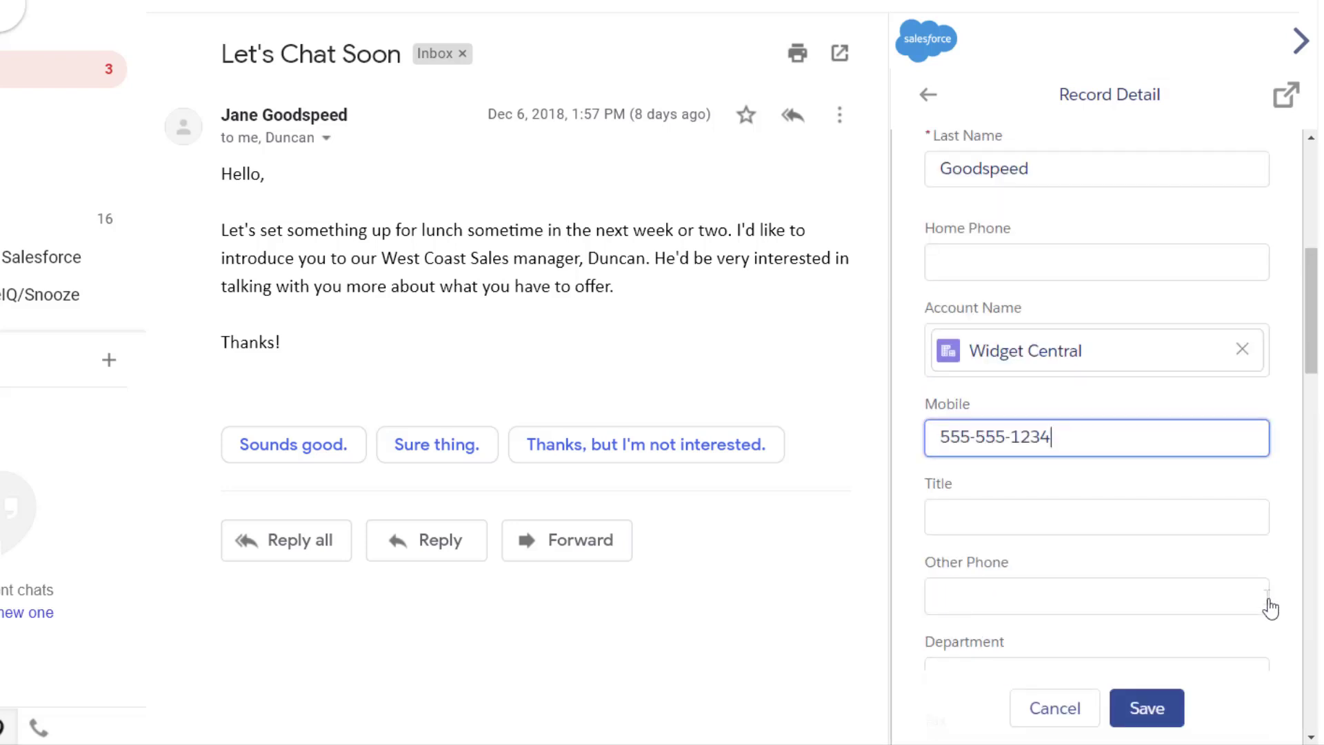
left_click(1172, 717)
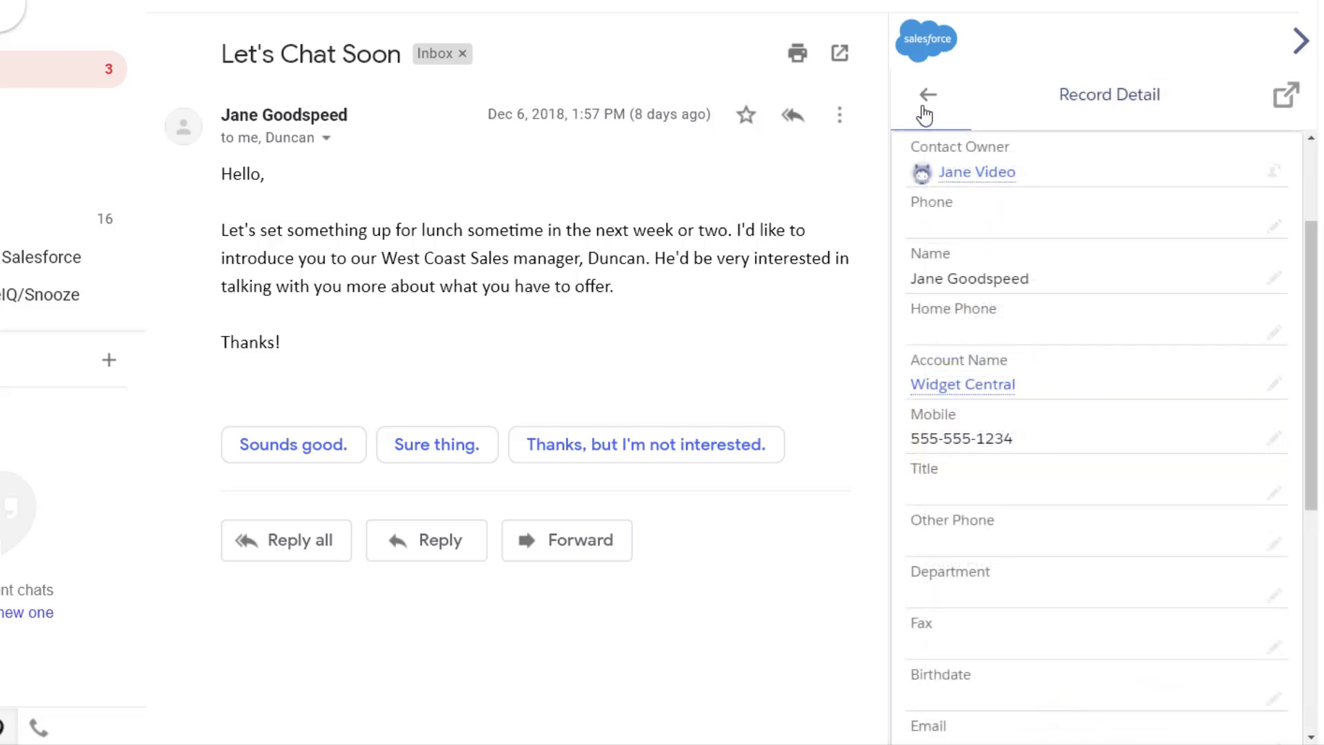
left_click(923, 109)
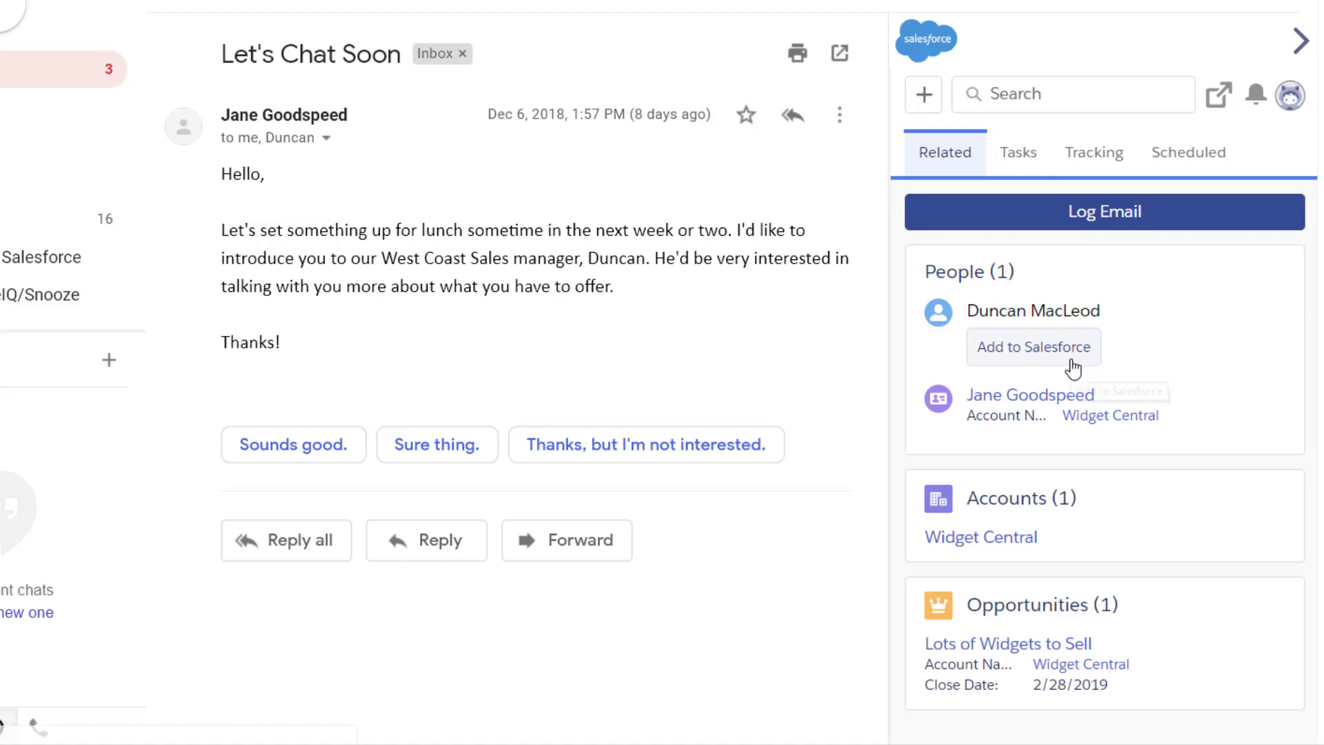
Step: Save the unlinked email recipient as a New Contact via Add to Salesforce
left_click(1073, 369)
left_click(1073, 401)
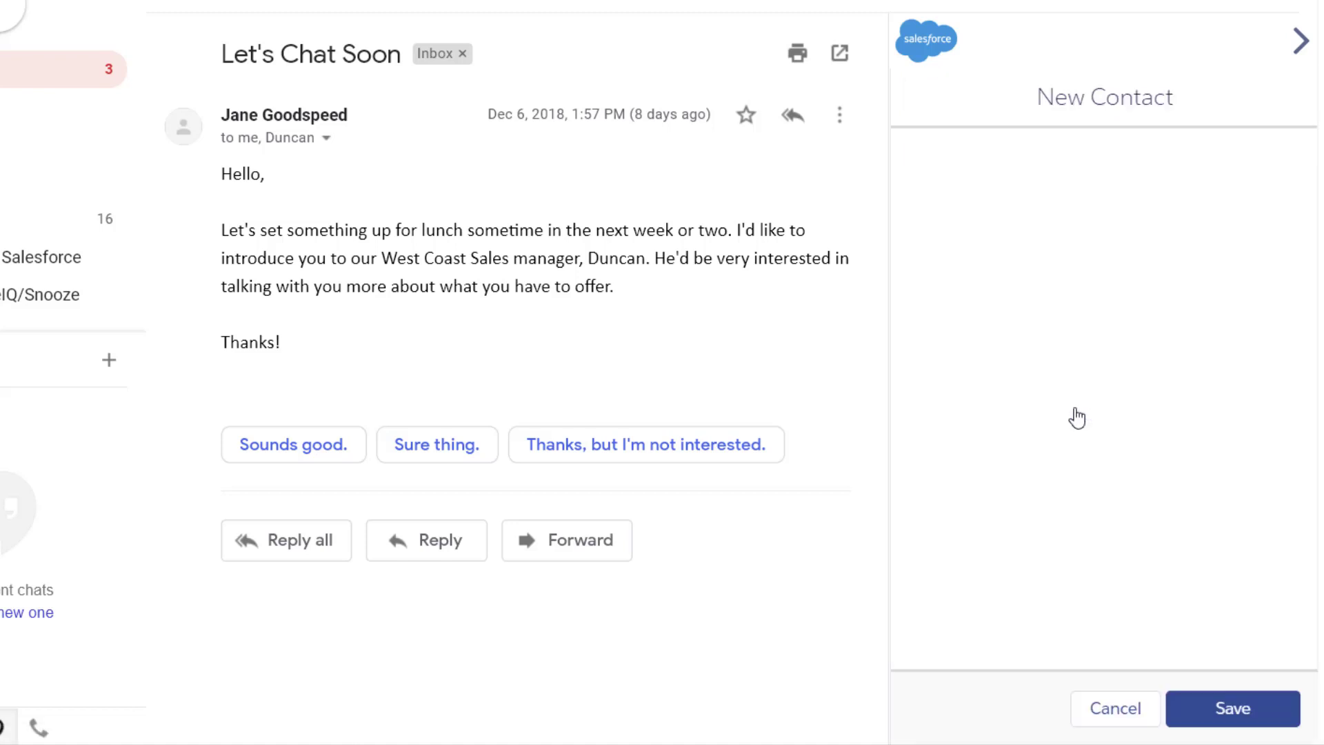
left_click(1258, 724)
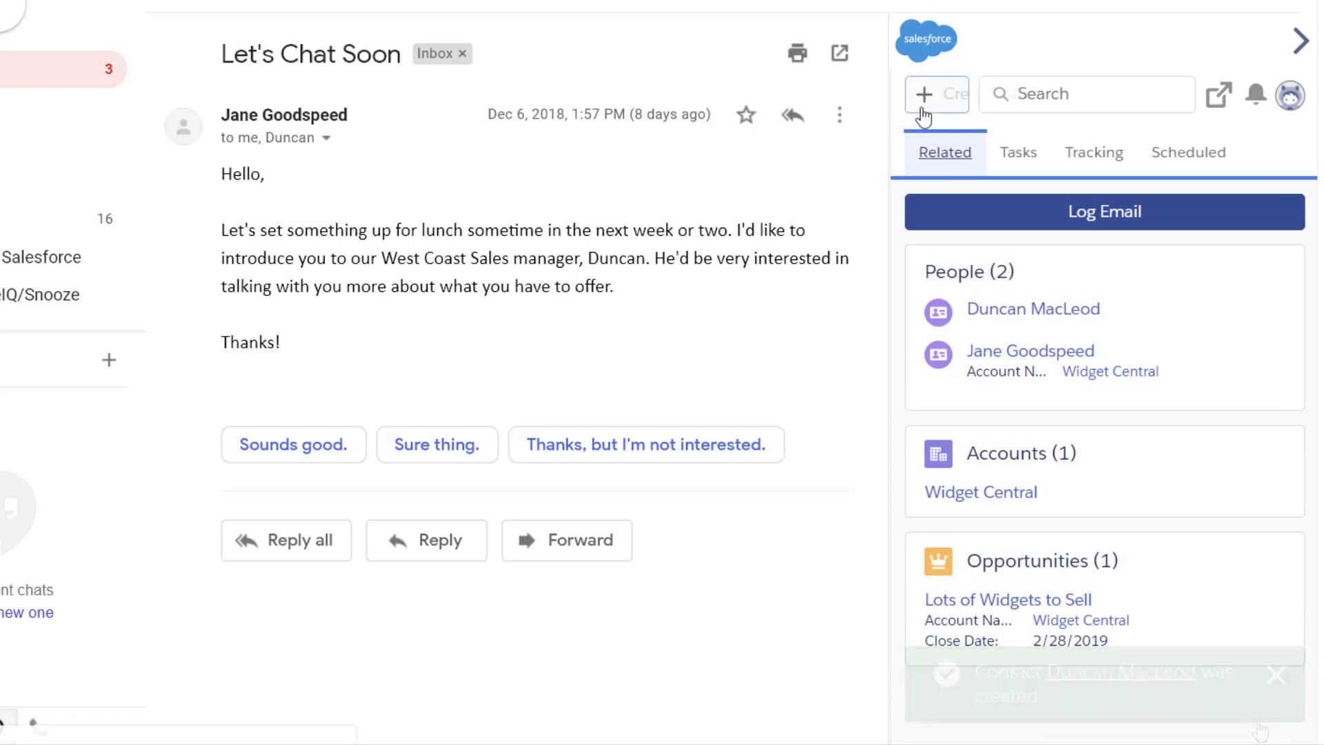
left_click(955, 94)
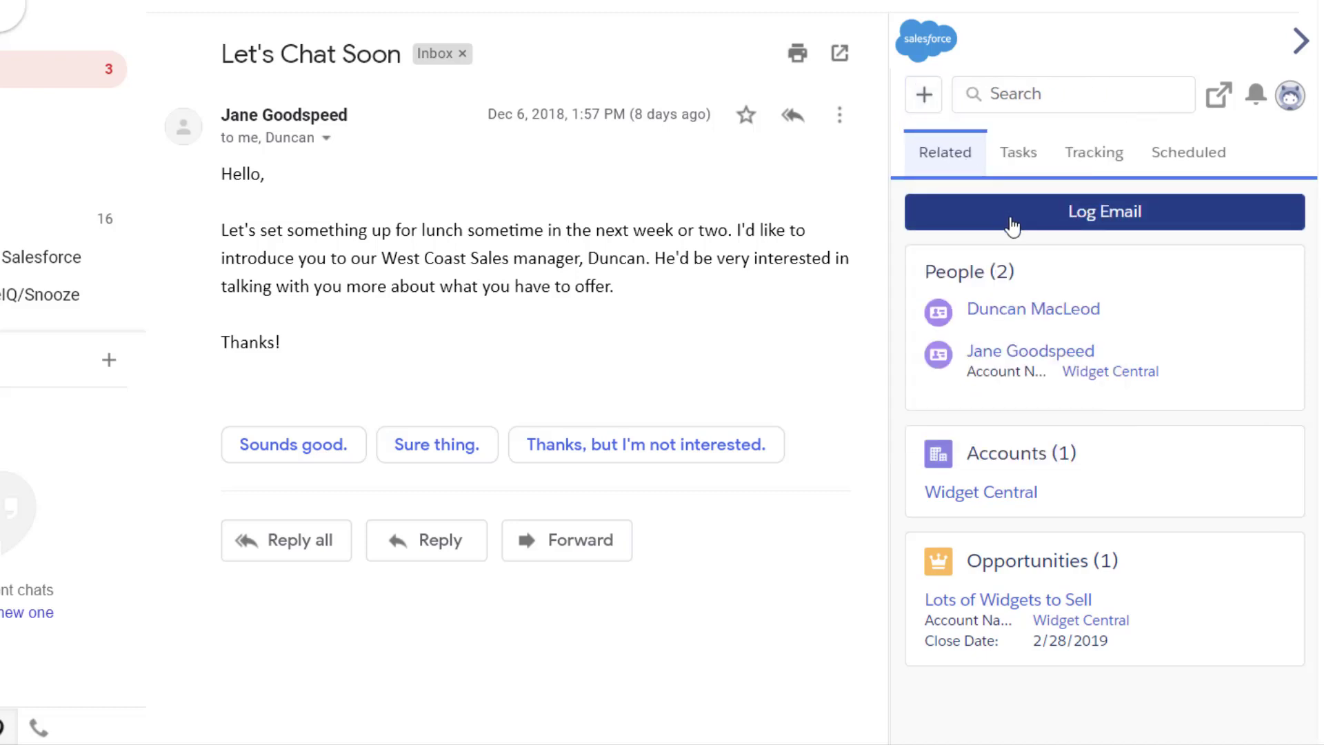
Step: Log the email to the sender only and the Lots of Widgets to Sell opportunity
left_click(1011, 225)
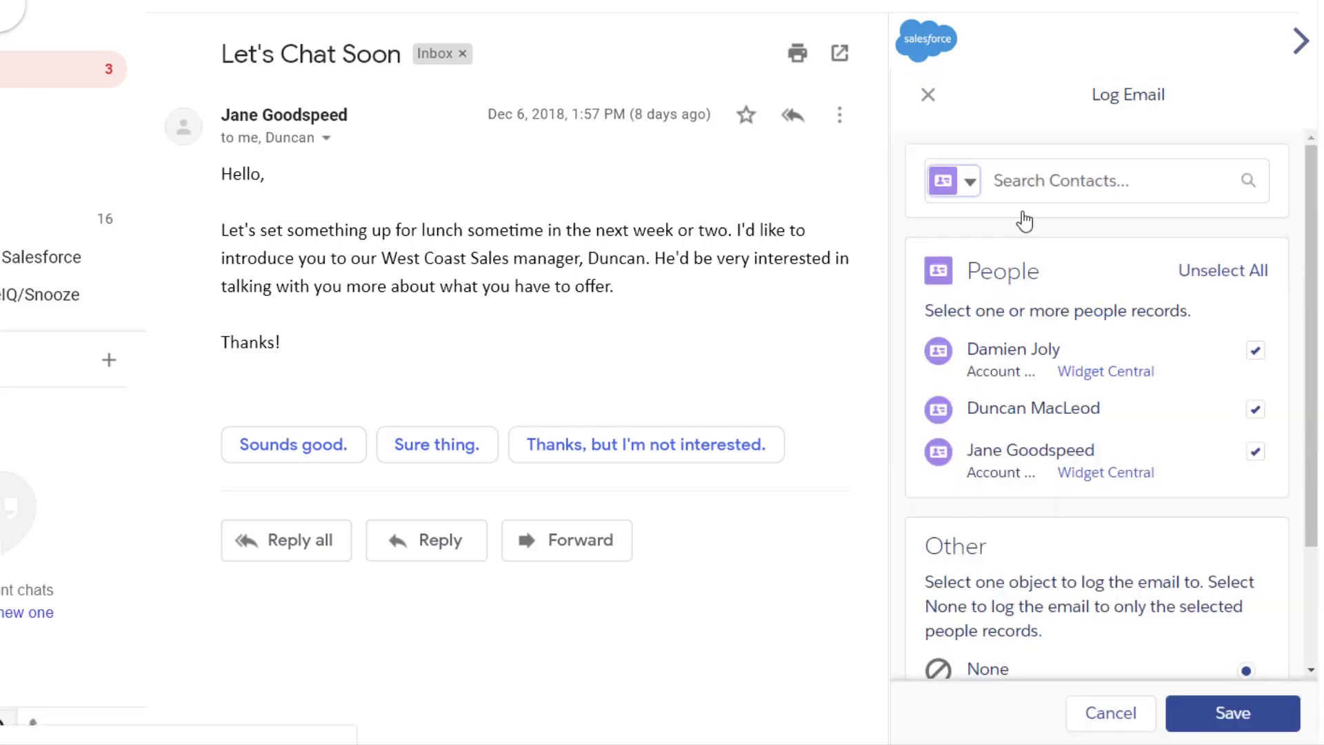
left_click(1204, 272)
left_click(1255, 452)
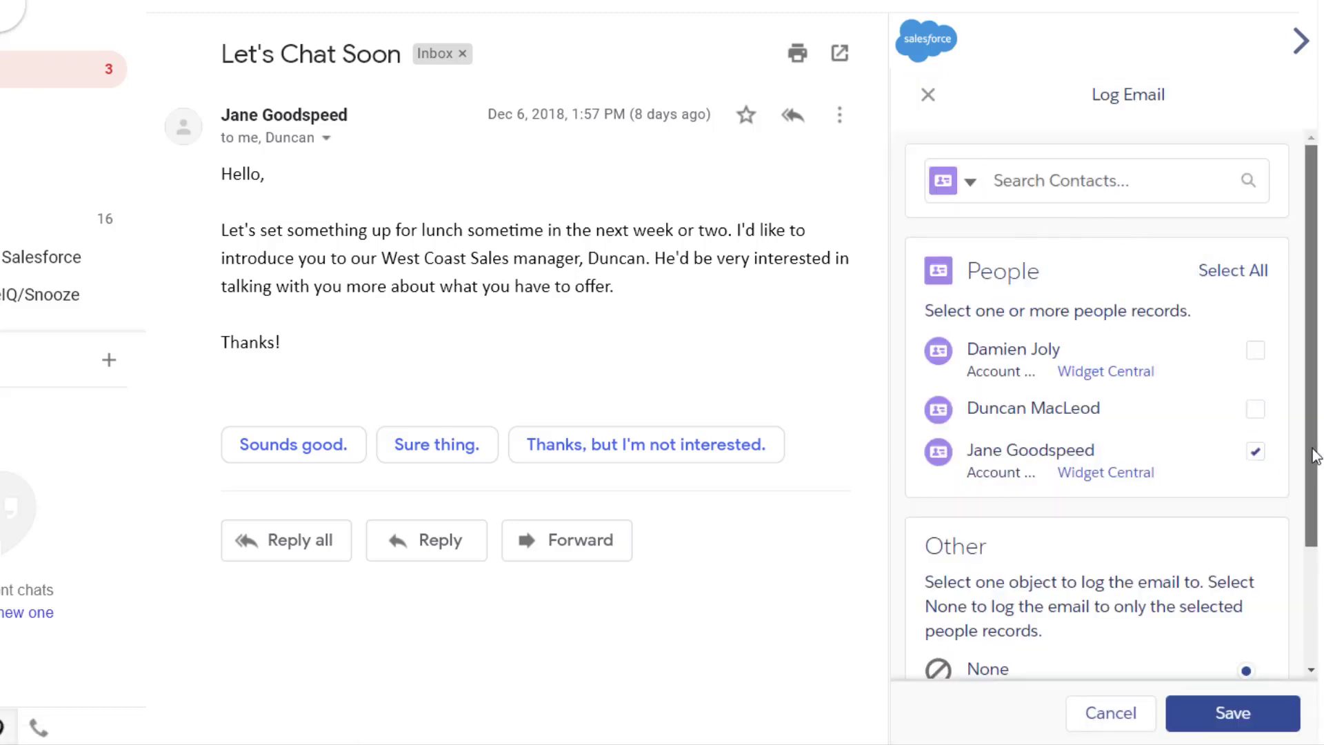
left_click_drag(1310, 459, 1310, 597)
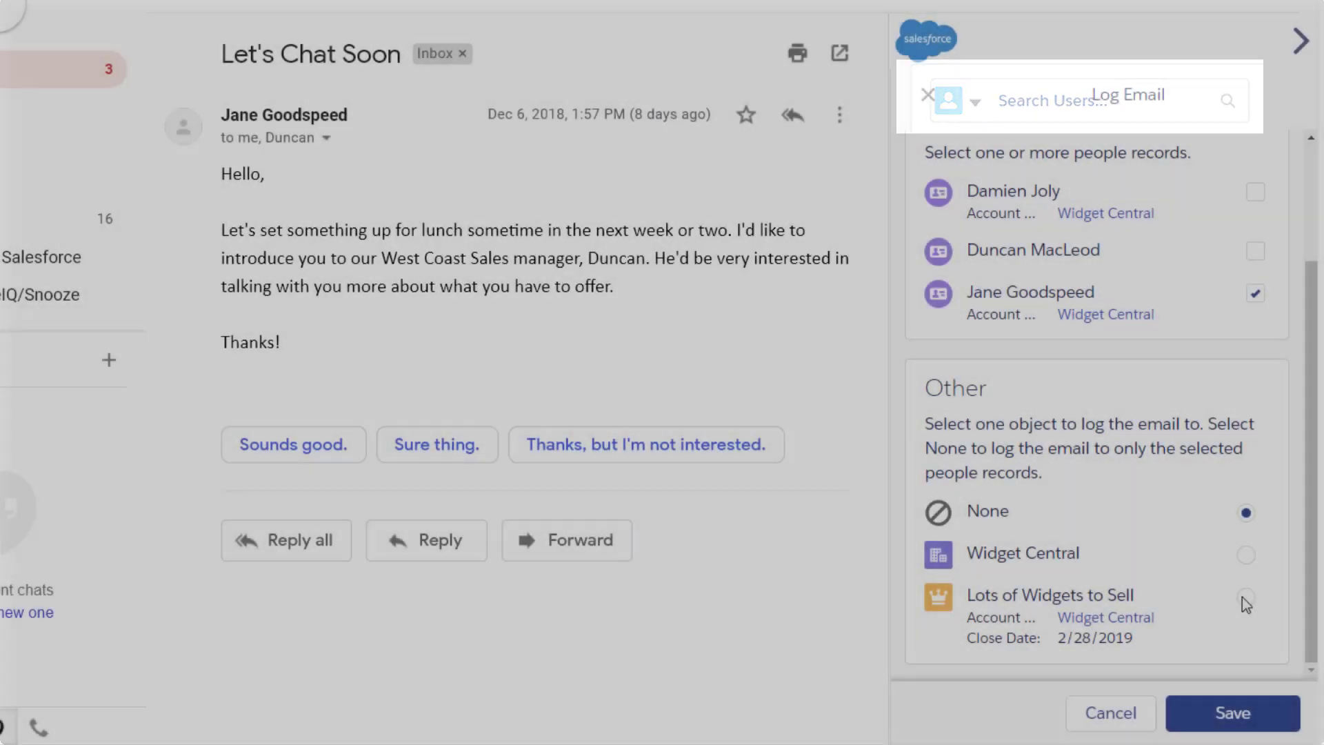
left_click(1246, 597)
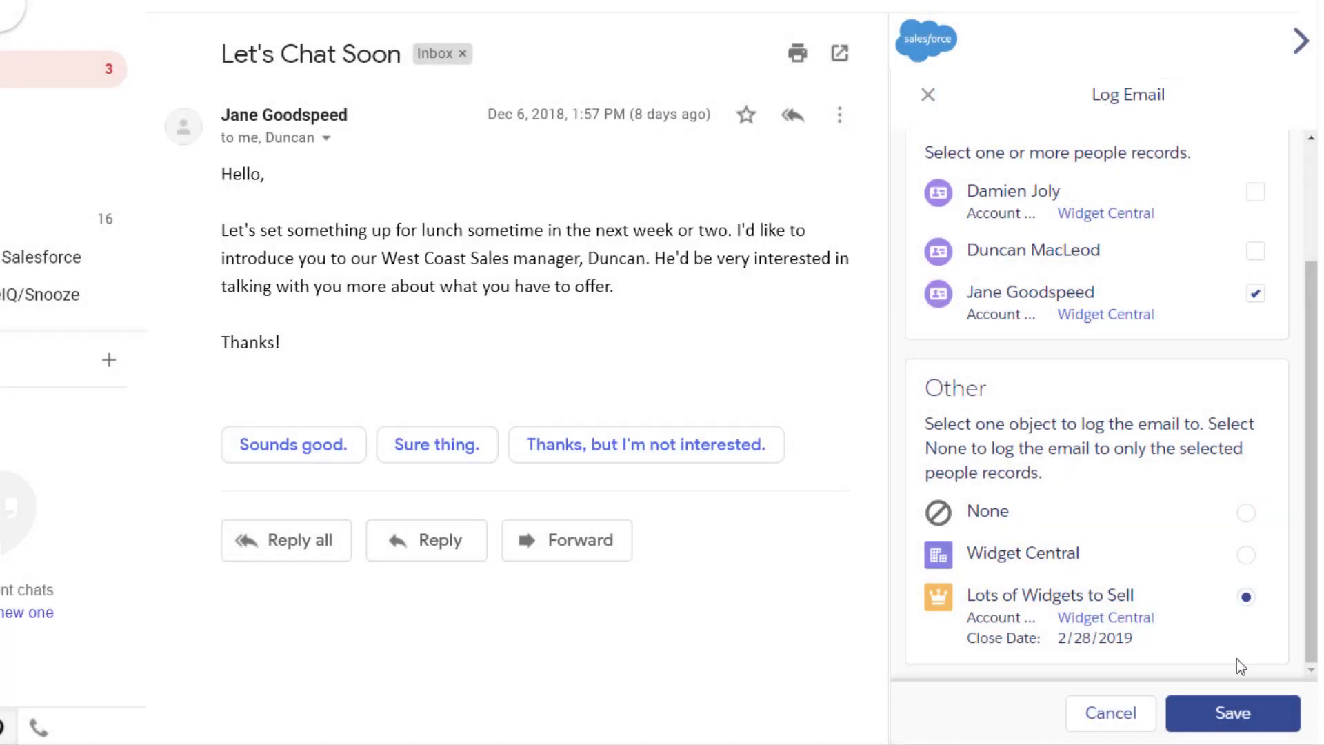
left_click(1231, 721)
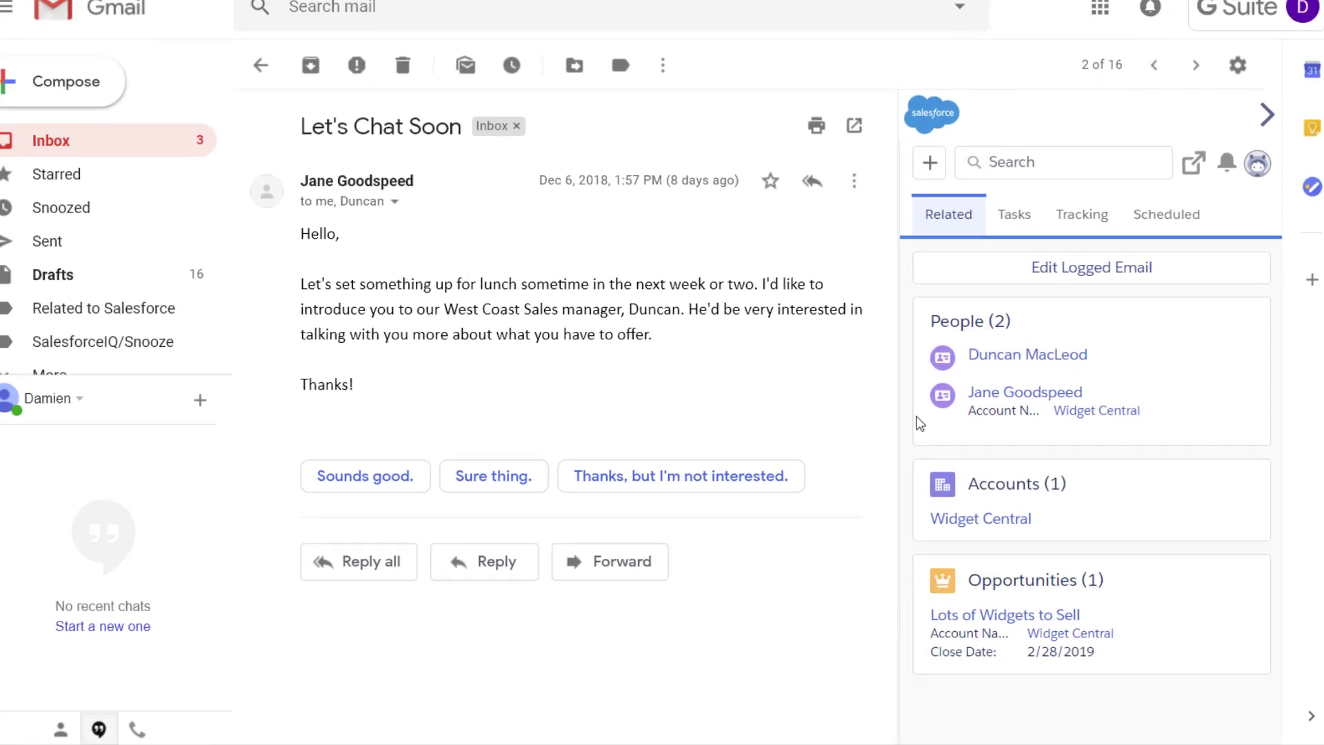
Step: Compose a message using the Thank You Email template, related to Acme Inc
left_click(84, 100)
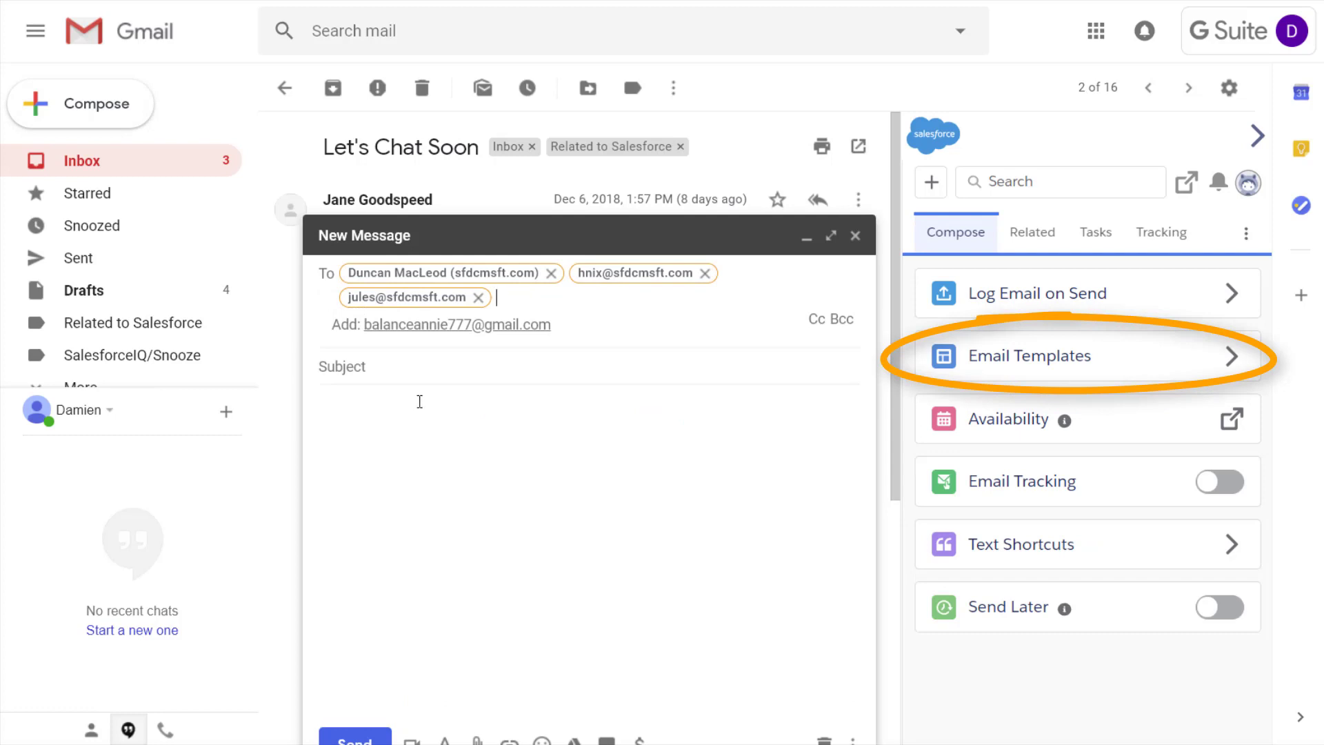
left_click(1032, 372)
left_click(1038, 344)
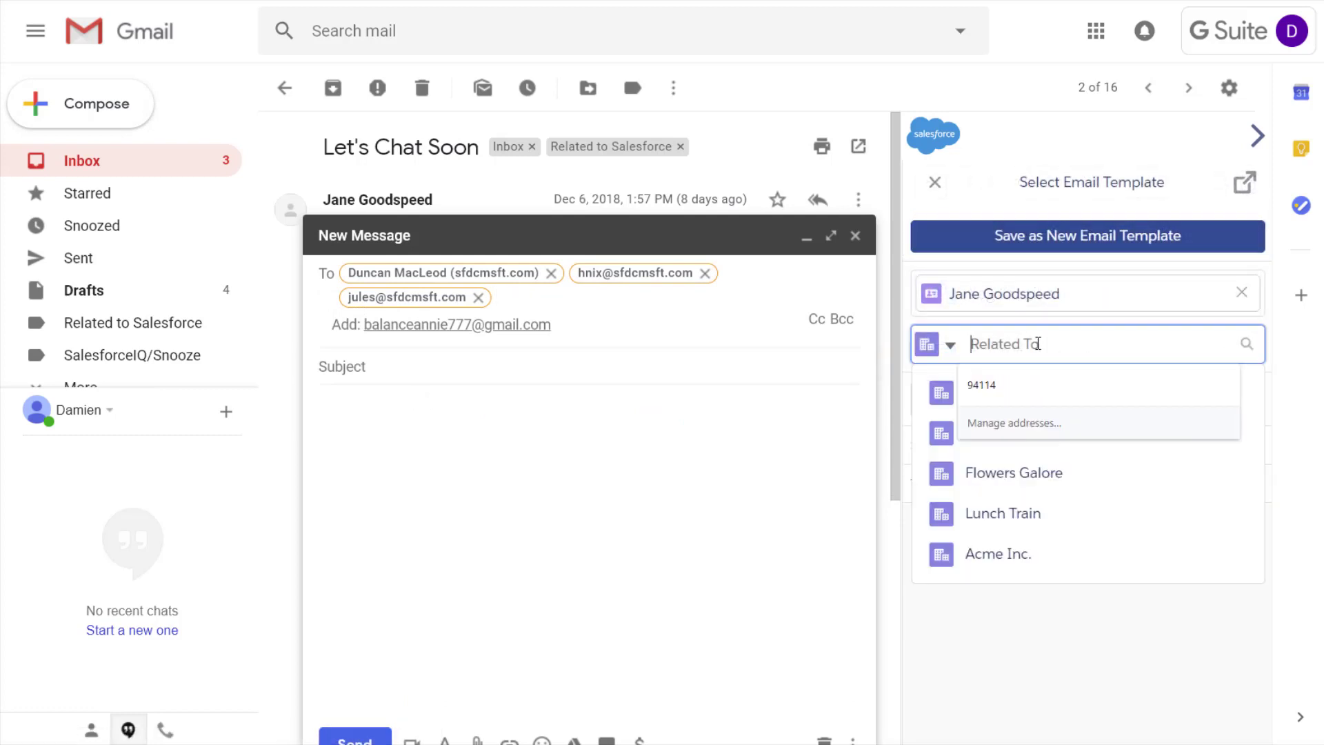
type("ac")
left_click(1013, 429)
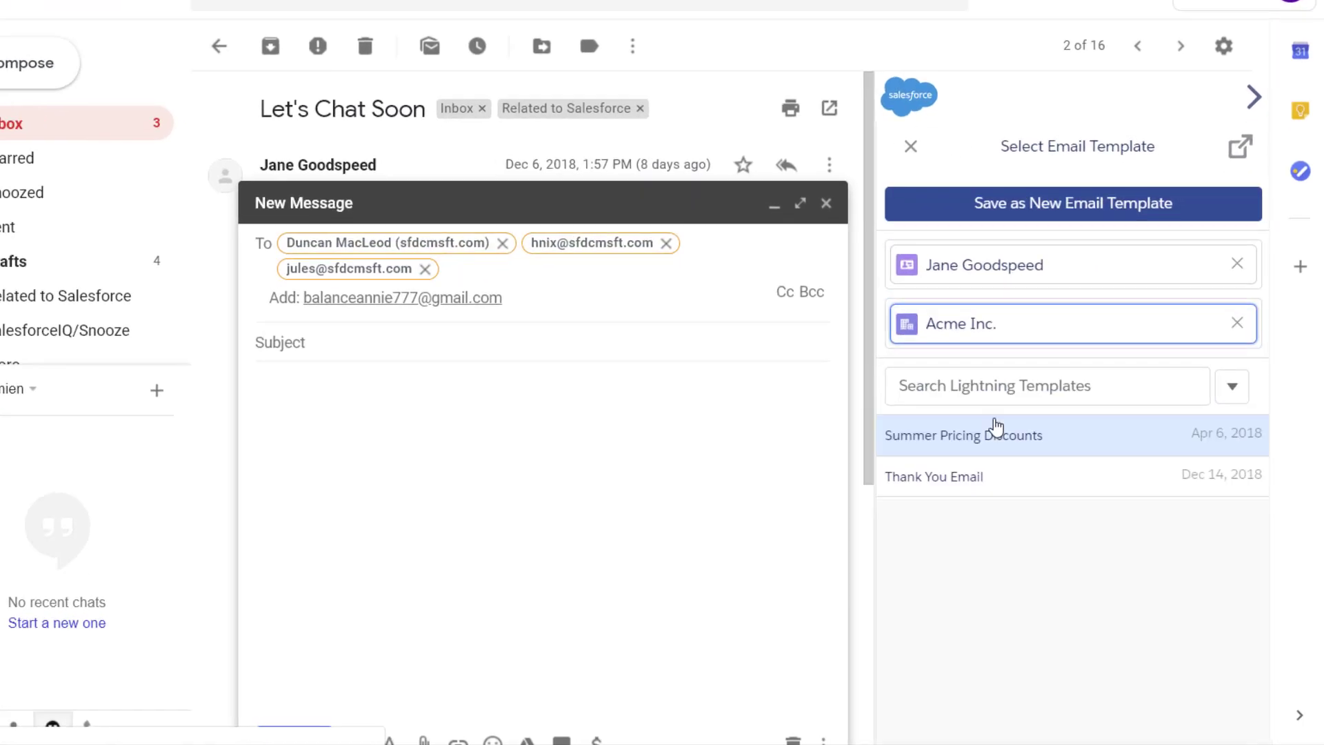
left_click(966, 355)
type("tha")
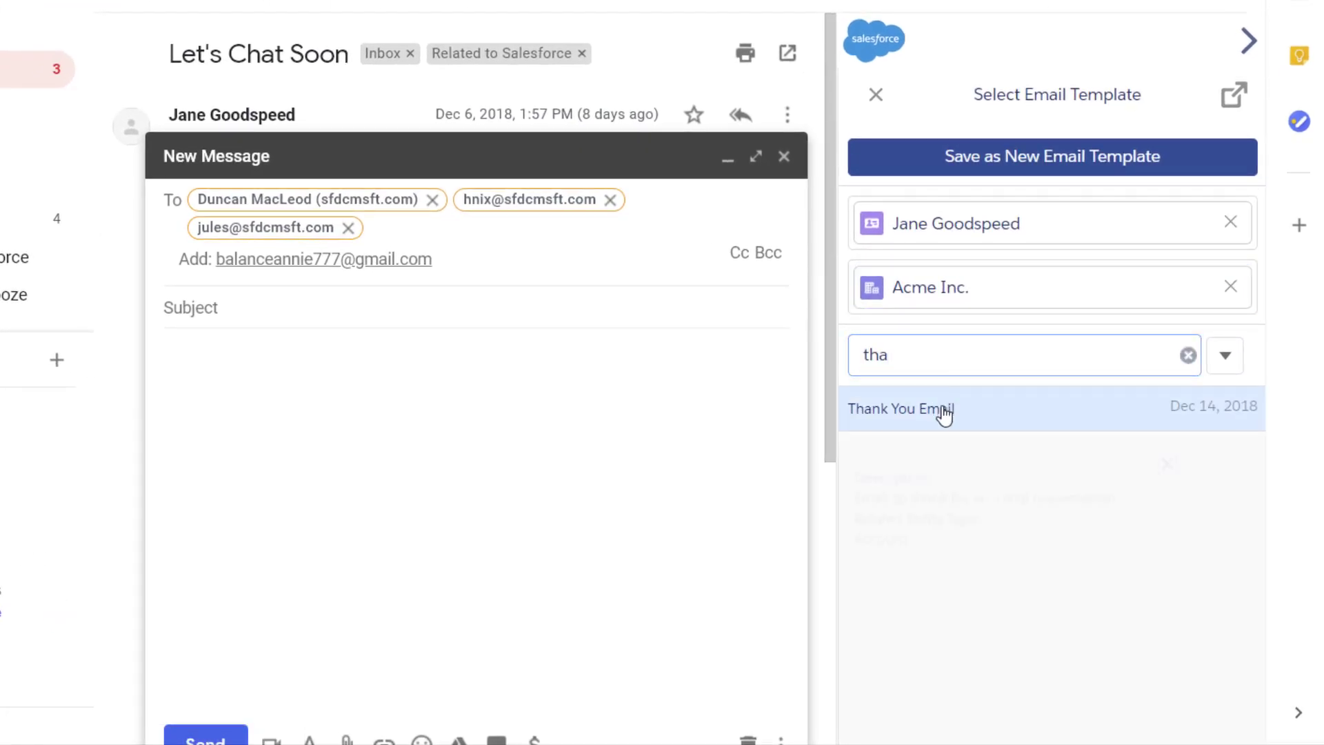
left_click(943, 414)
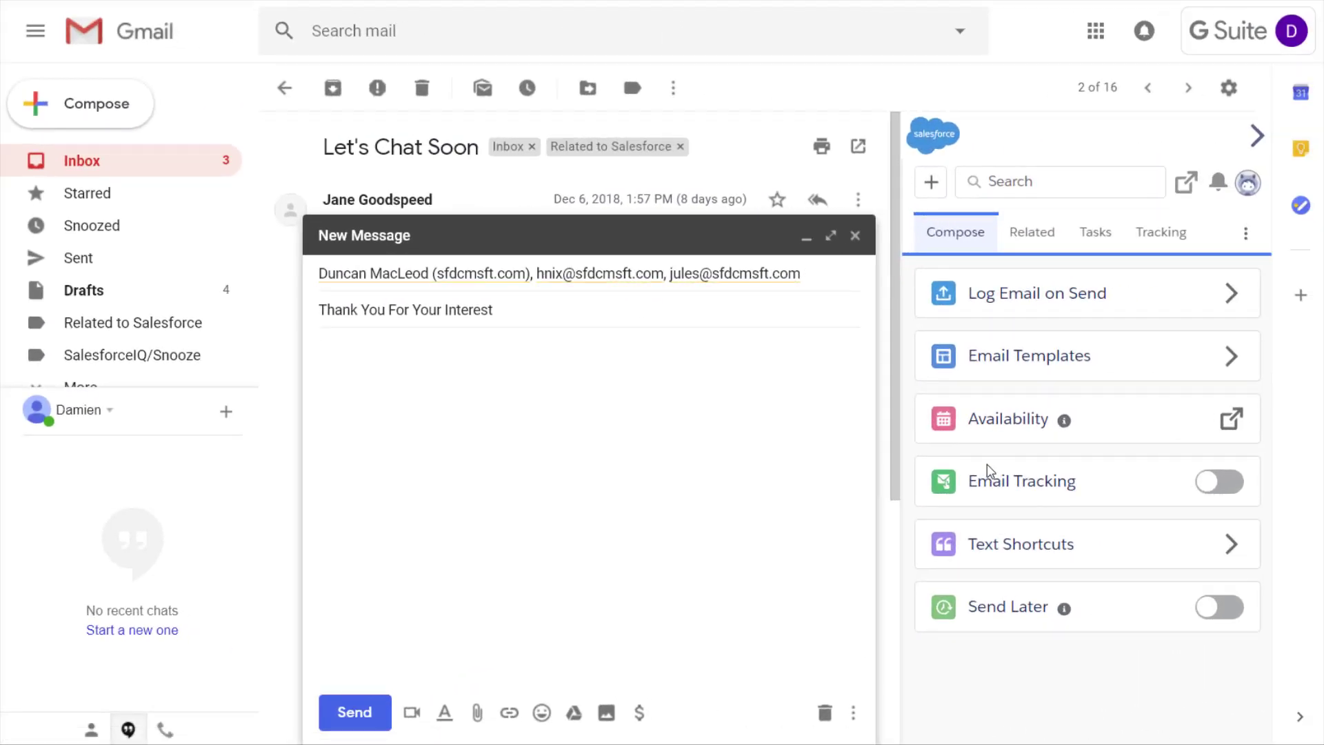
Step: Insert the 'Great to meet you' text shortcut into the email body
left_click(1021, 545)
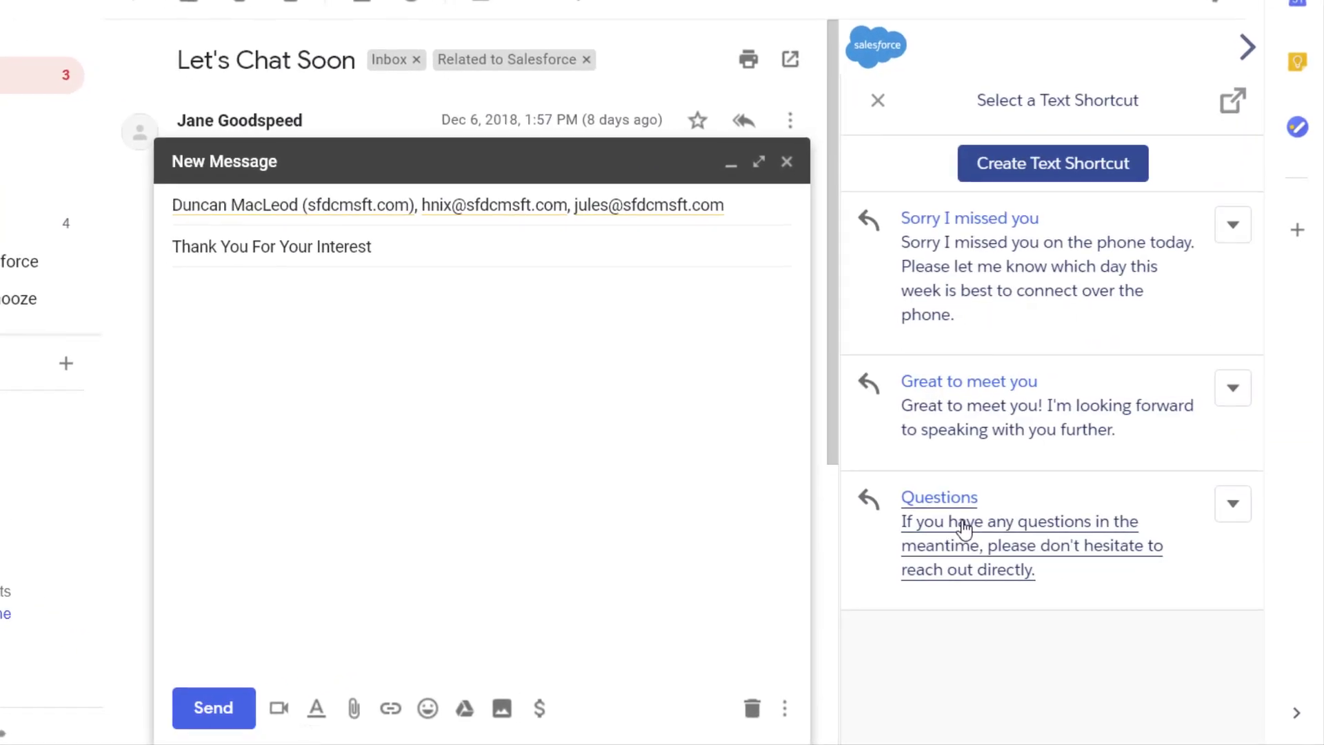
left_click(972, 390)
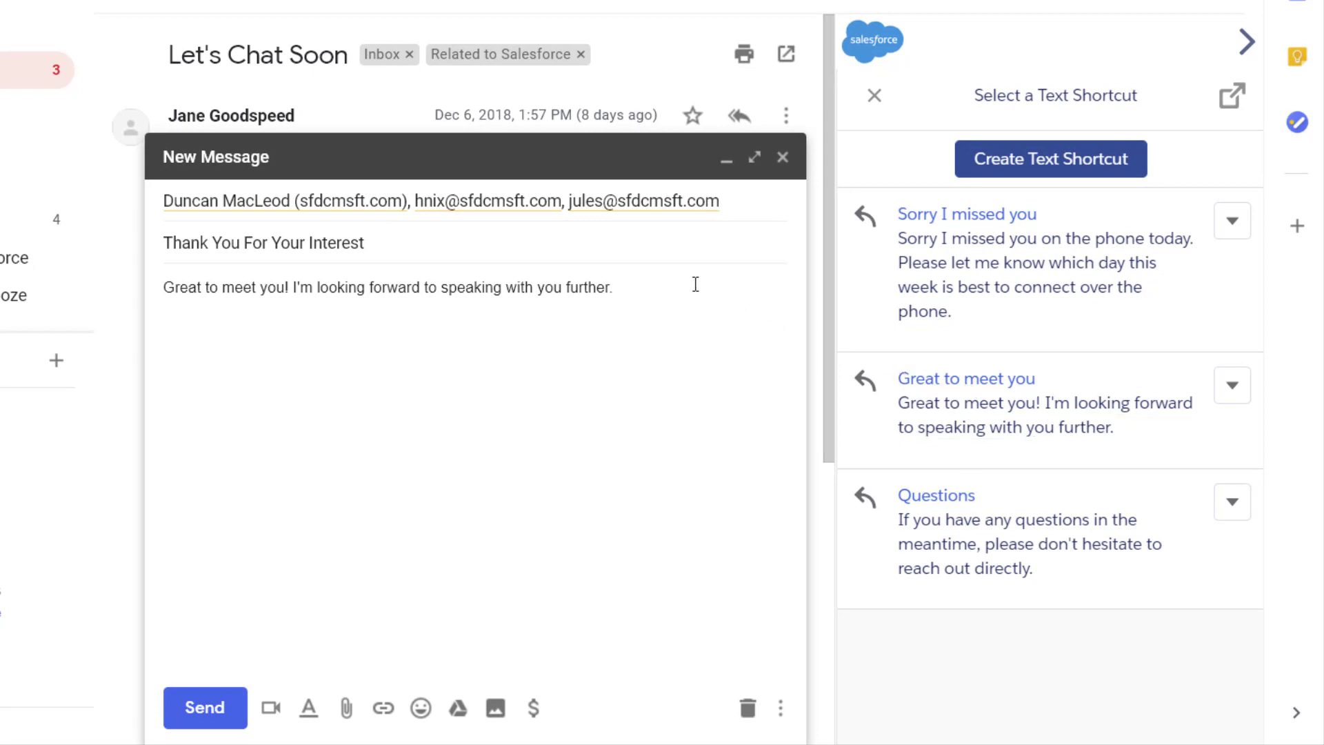
left_click(875, 96)
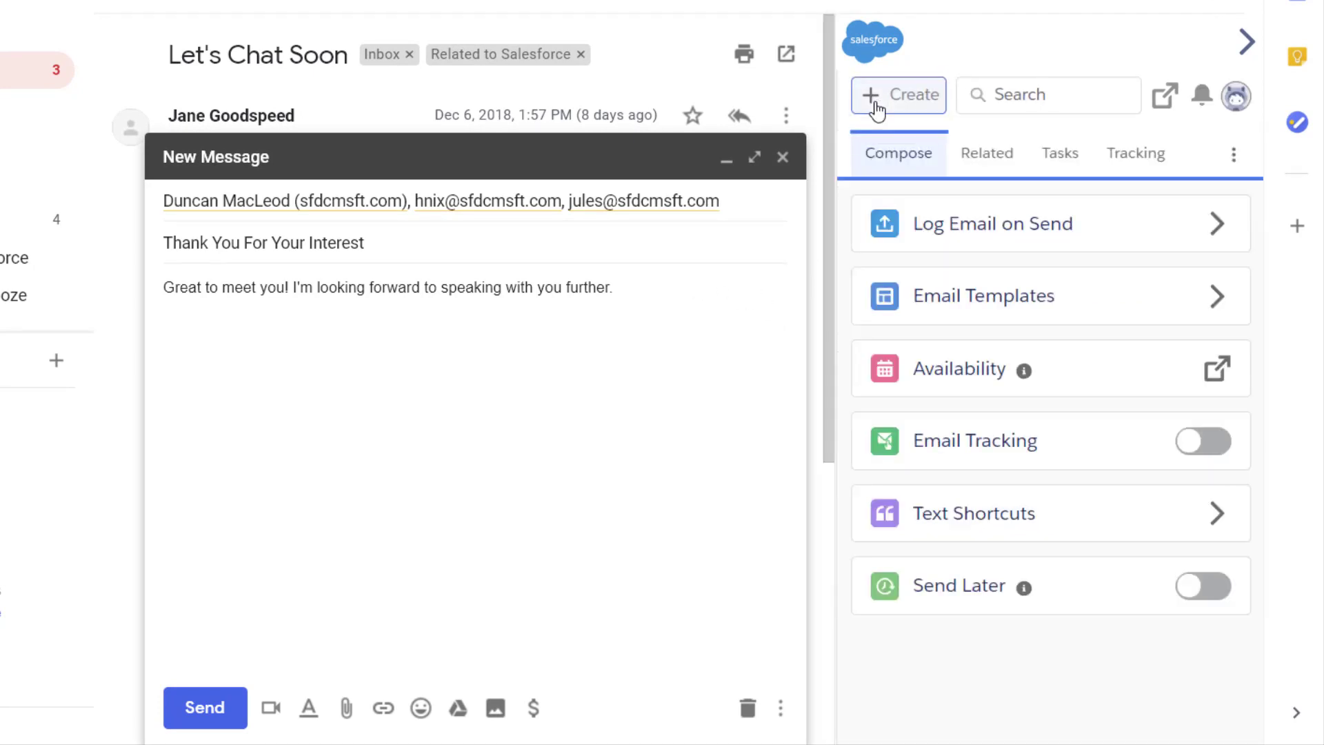
left_click(1218, 443)
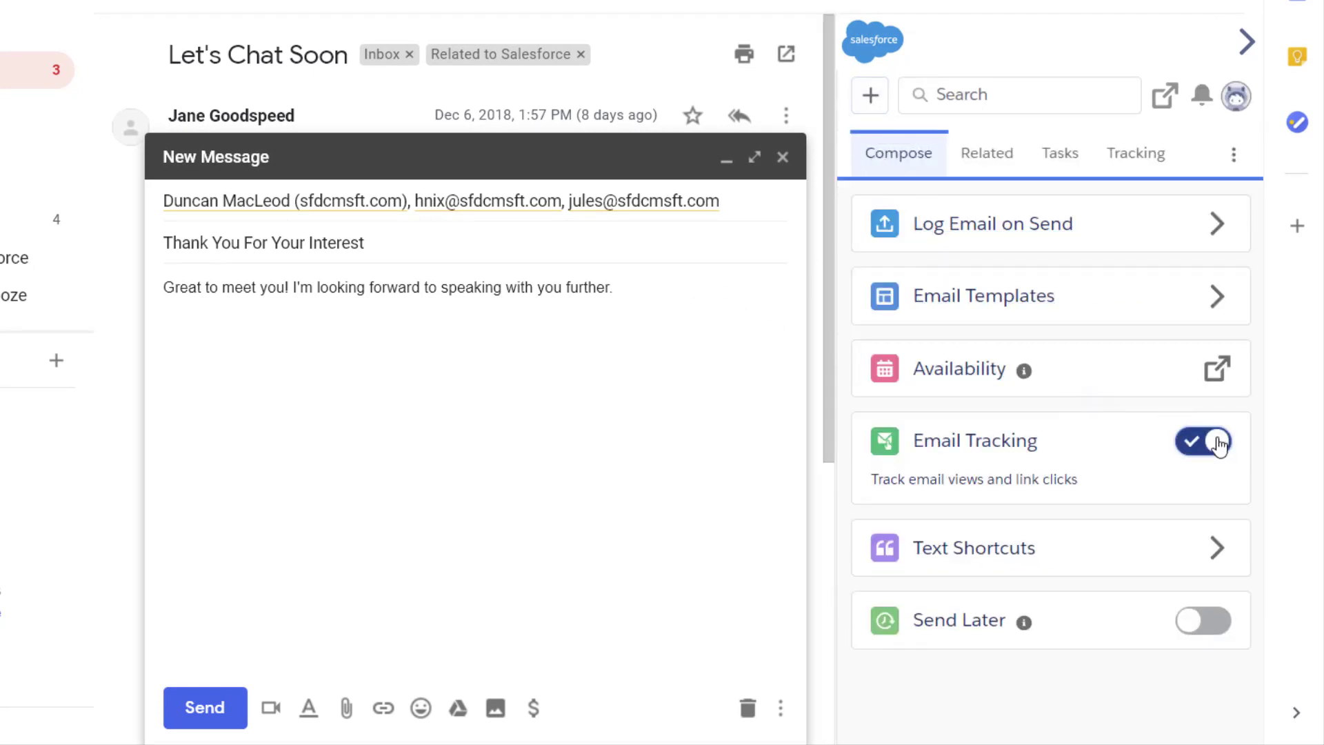
left_click(654, 299)
type("For more about our company visit www.salesforce.com")
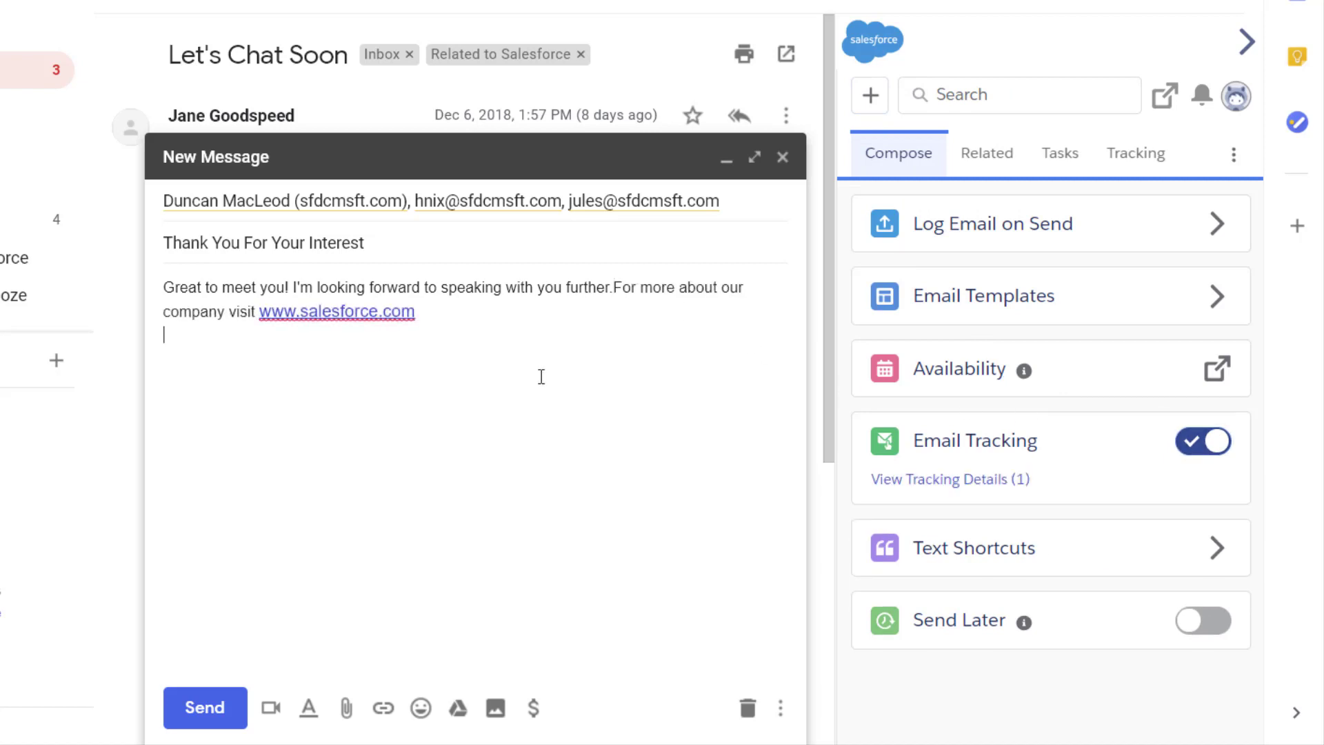
left_click(931, 484)
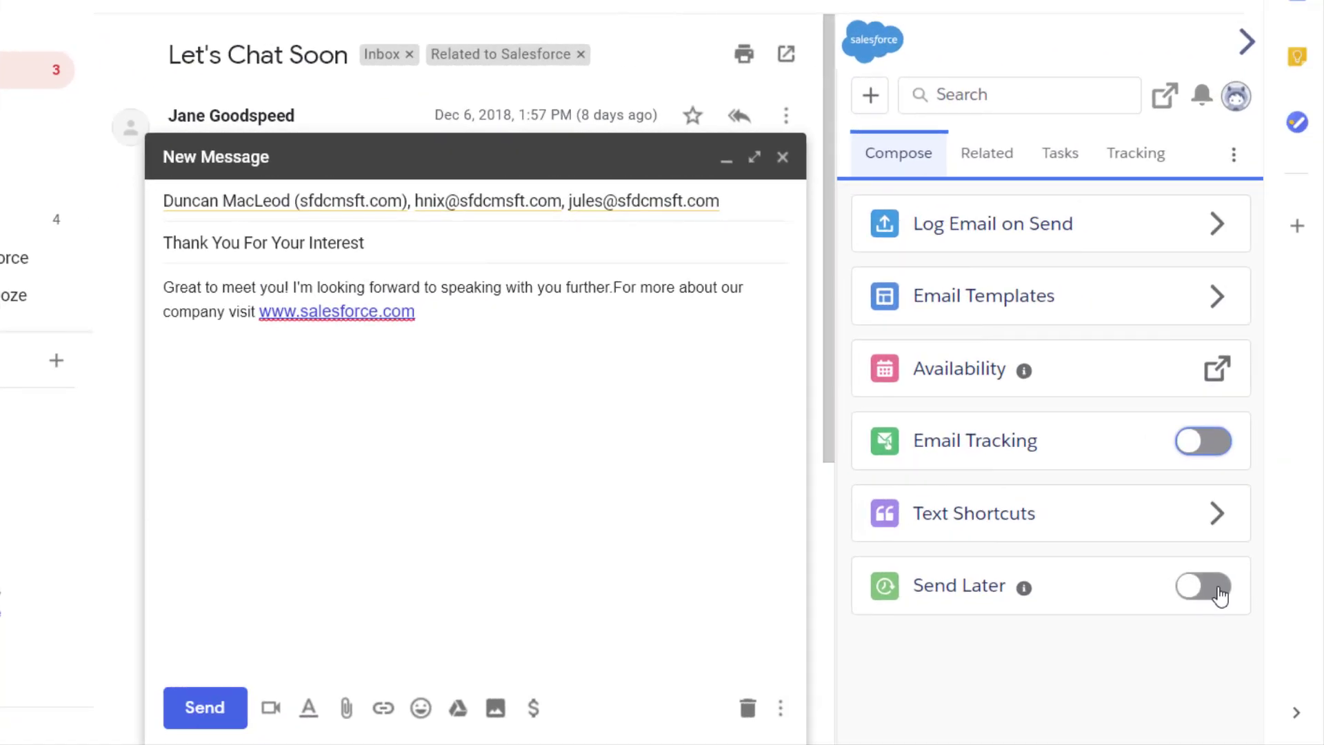
Step: Turn on Send Later with January 7, 2019 as the send date, 8:00 AM PST
left_click(1220, 594)
left_click_drag(1253, 483, 1274, 651)
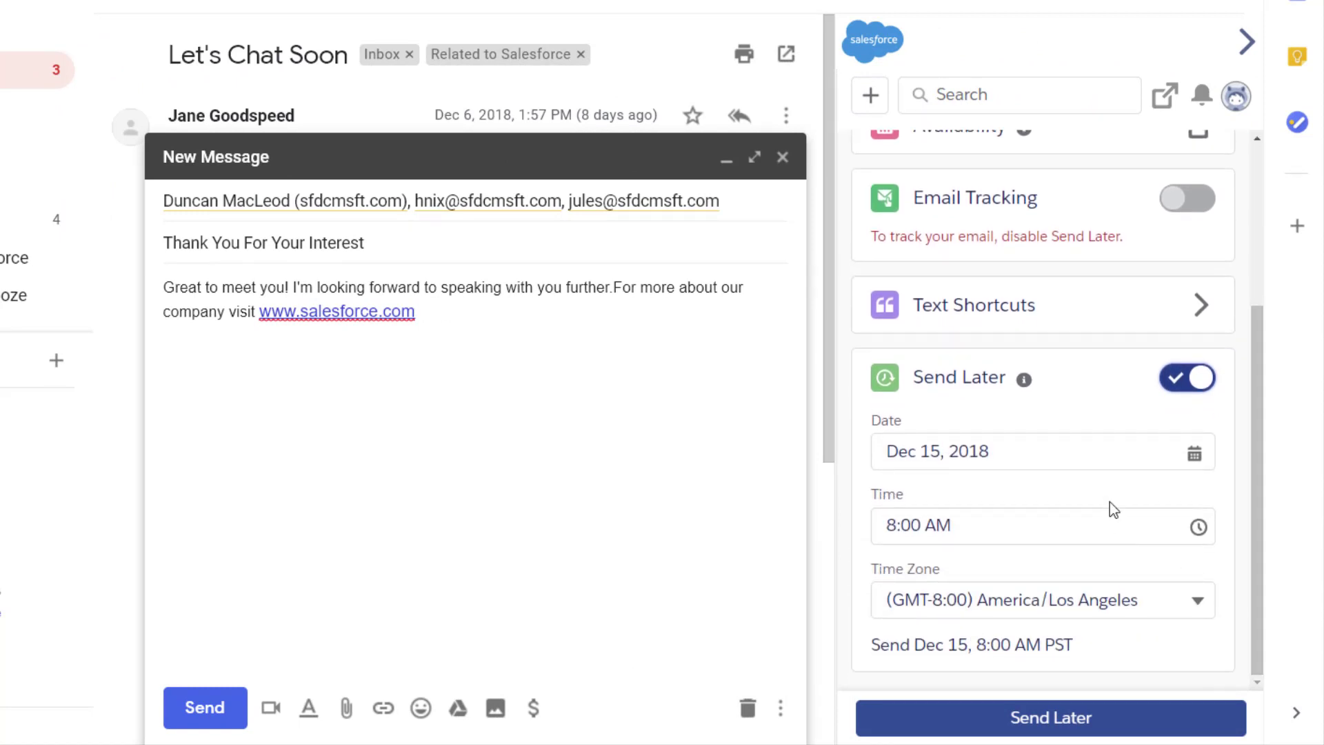
left_click(1193, 461)
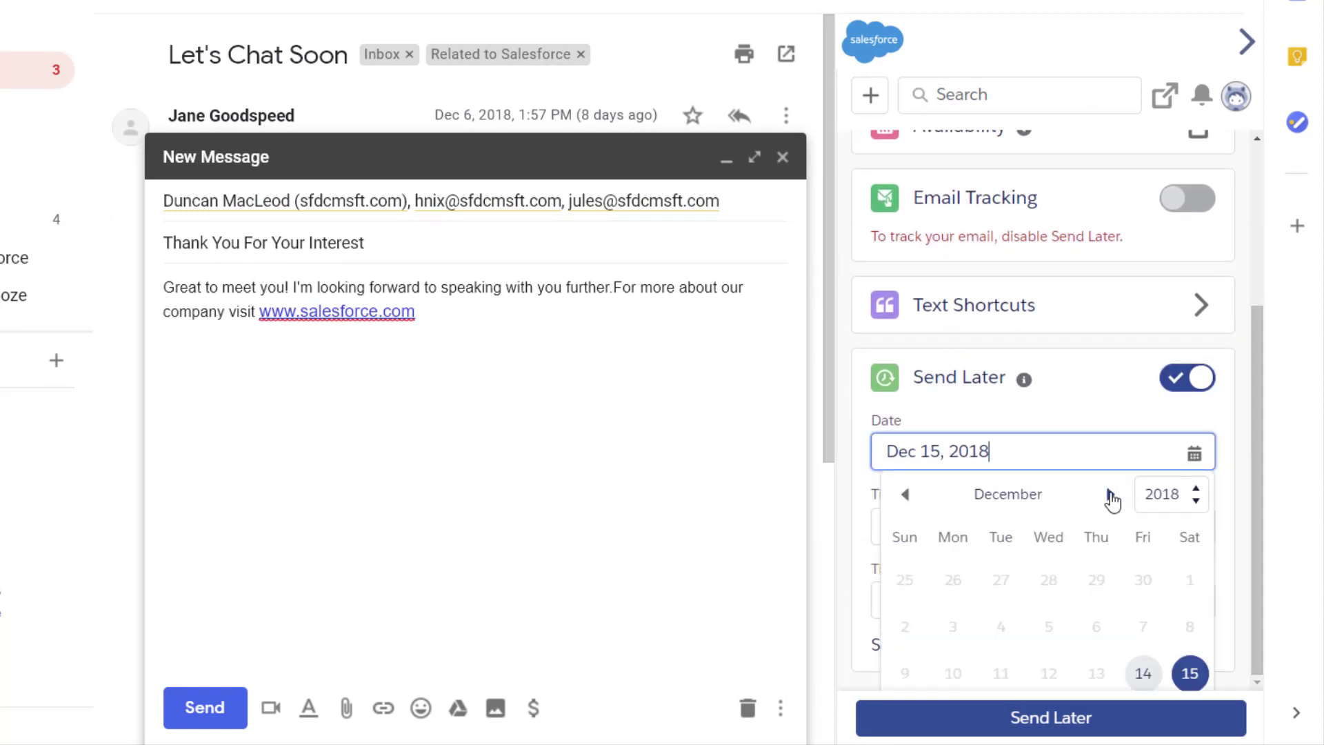
left_click(1110, 500)
left_click(958, 624)
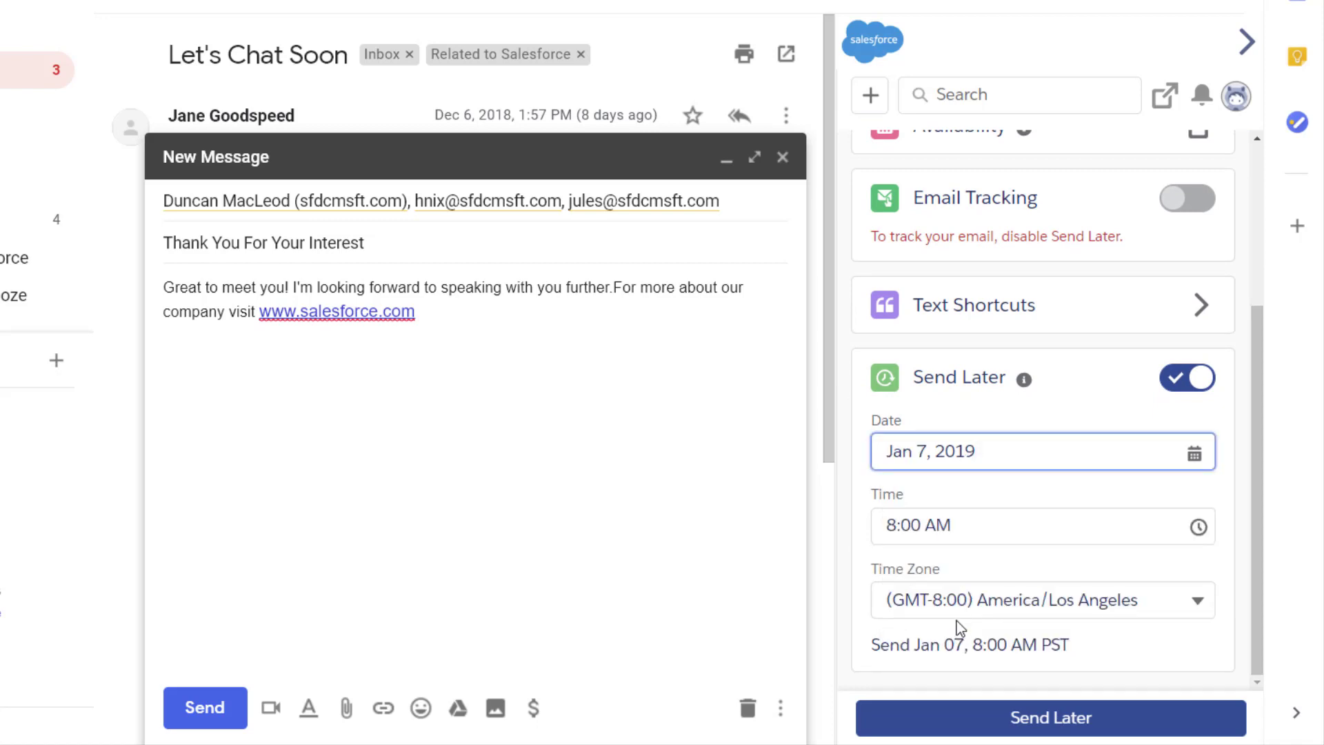
left_click_drag(1262, 583, 1264, 411)
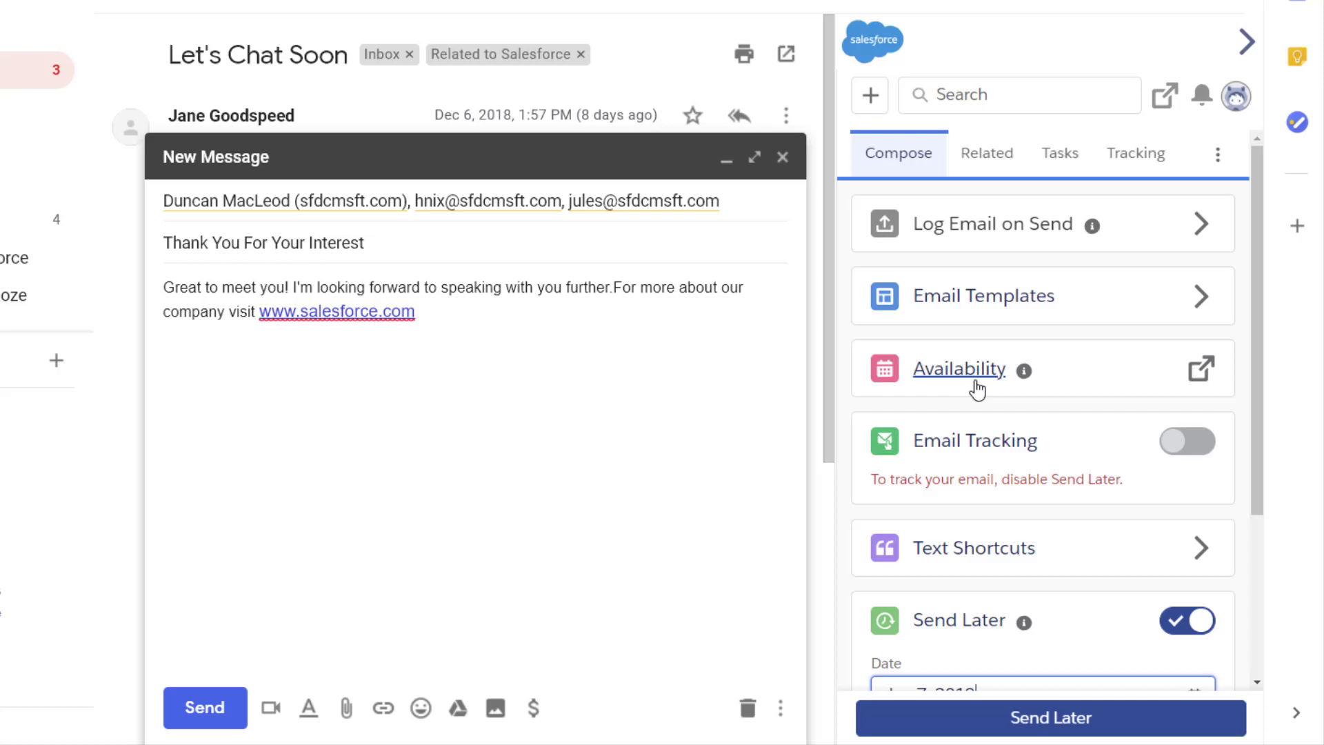
Step: Add availability slots Tuesday 12/18 10:00–10:30 AM and Wednesday 12/19 11:30 AM–12:00 PM
left_click(948, 384)
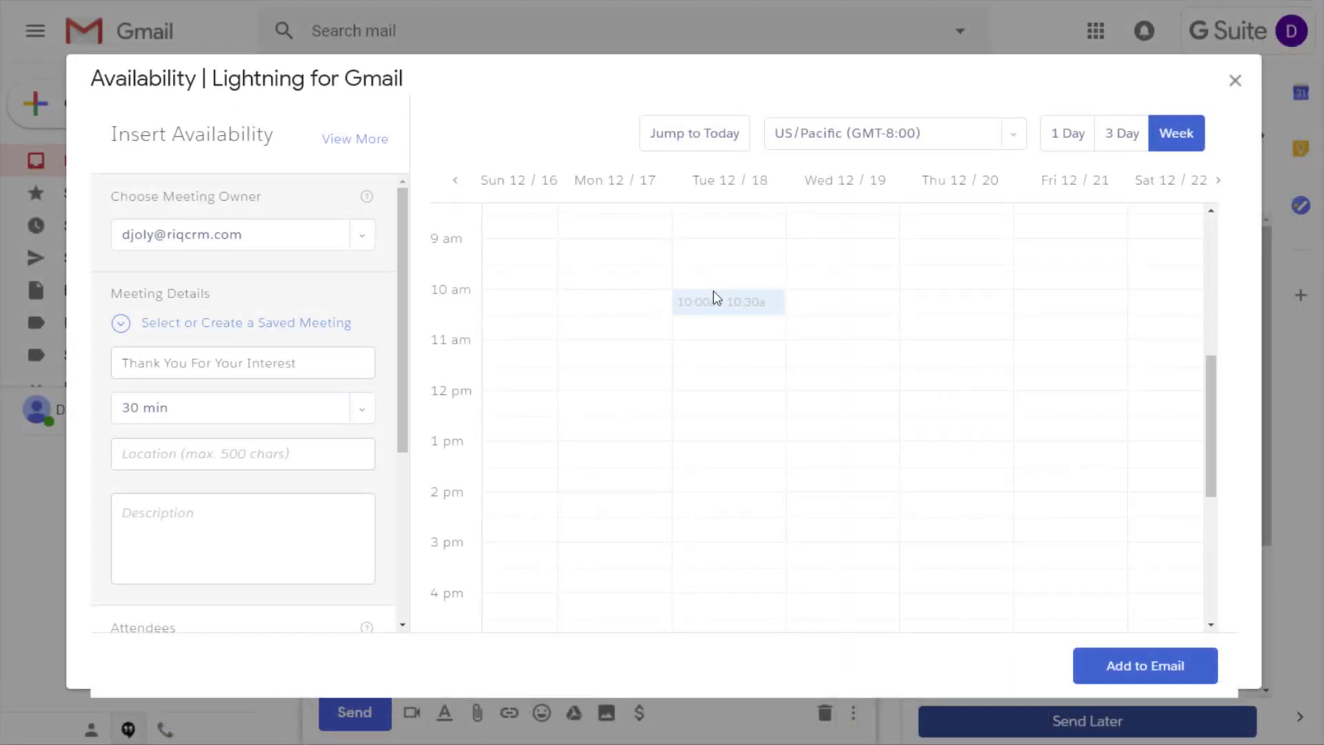
left_click(714, 295)
left_click(892, 378)
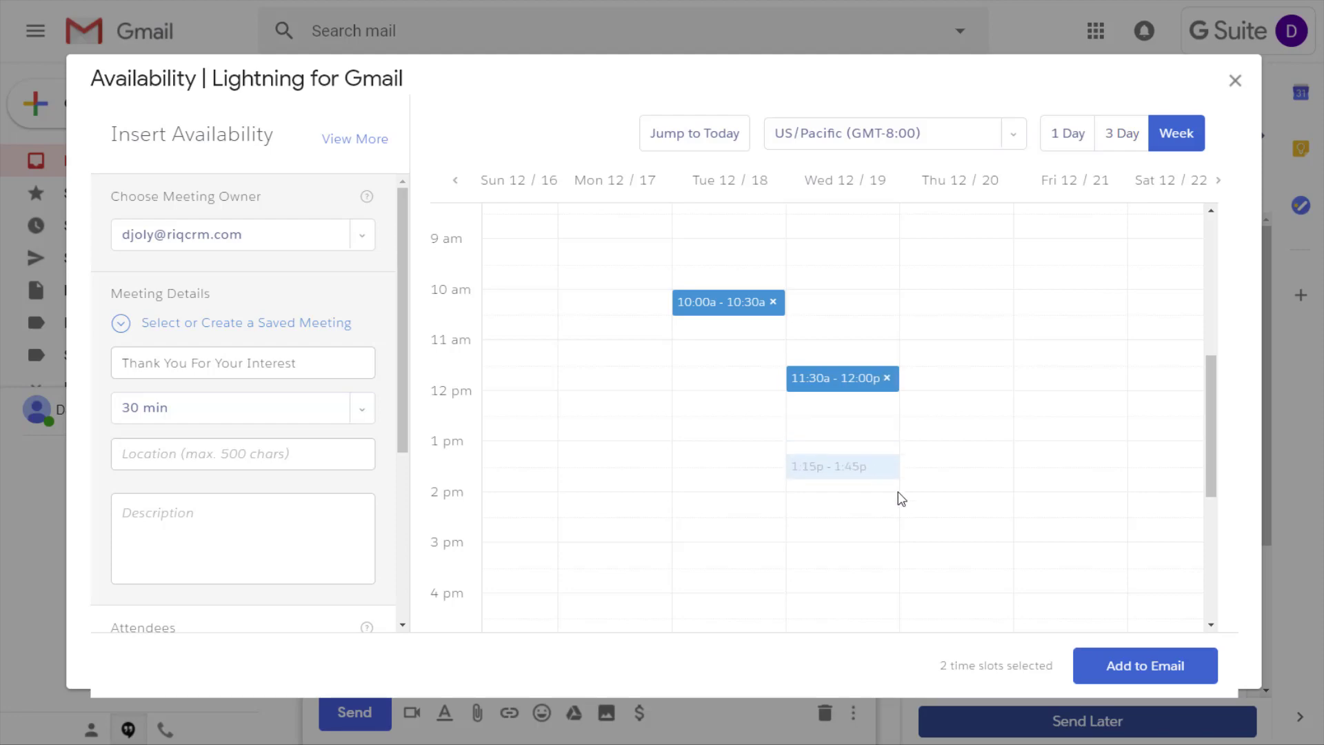
left_click(1086, 673)
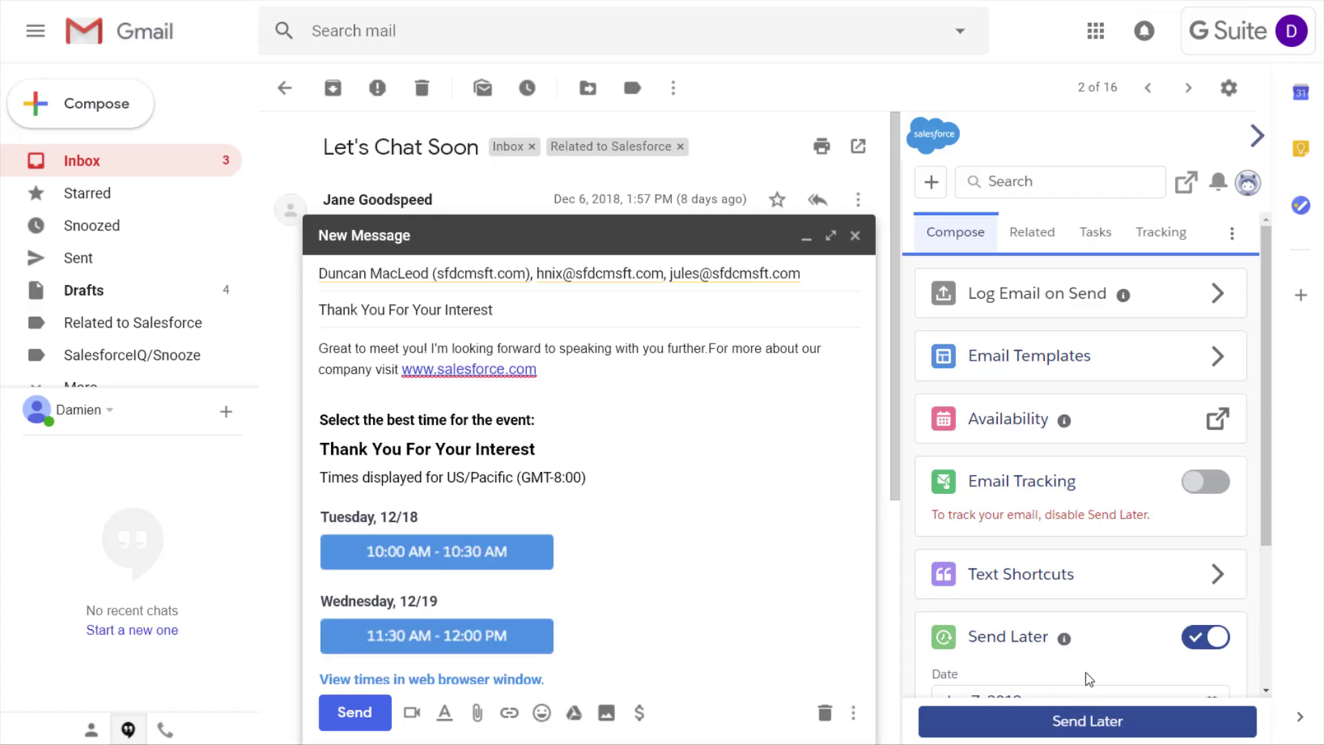